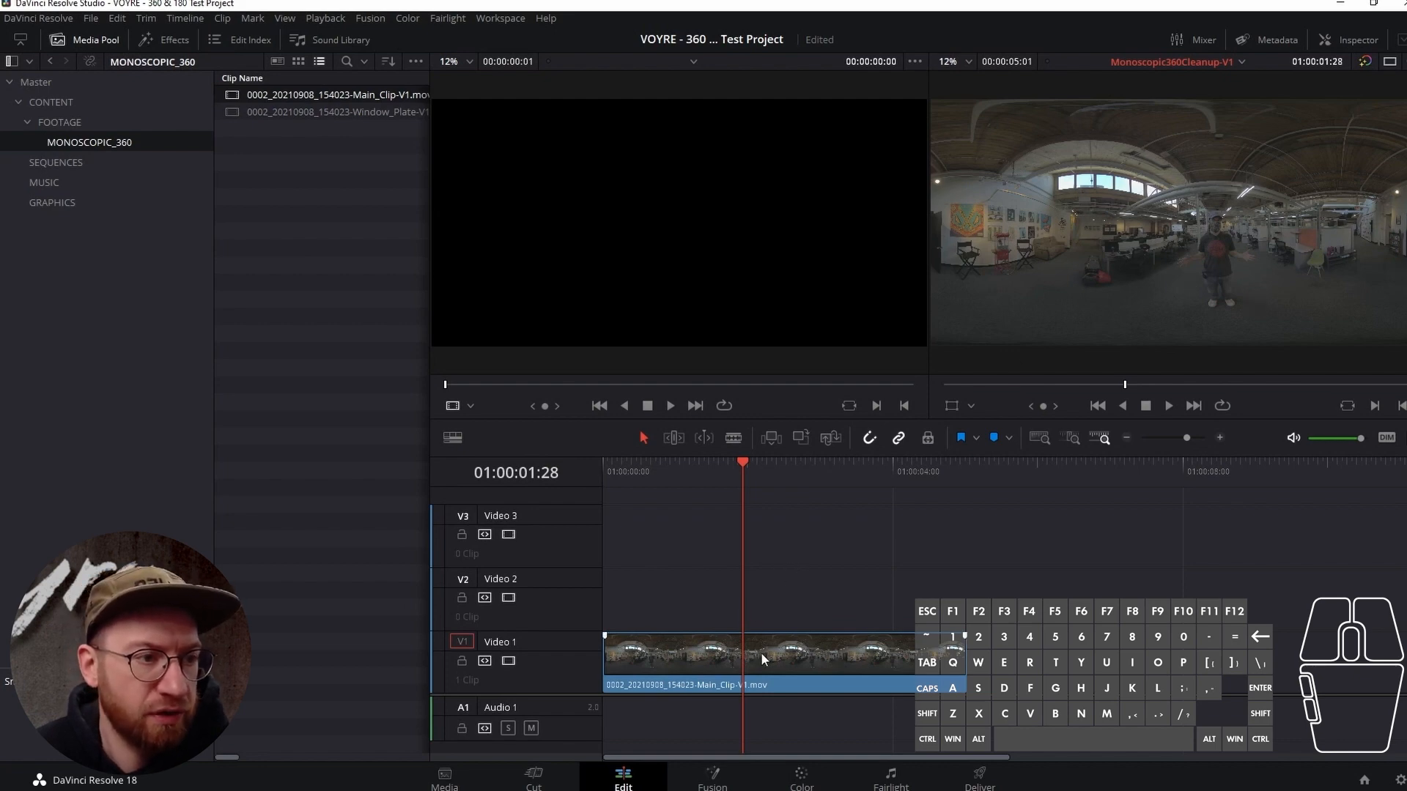
Open the timeline's main clip in the Fusion page through its clip options and return to the Edit page.
{"action": "mouse_move", "coordinate": [760, 652]}
{"action": "left_mouse_down"}
{"action": "mouse_move", "coordinate": [741, 644]}
{"action": "mouse_move", "coordinate": [807, 660]}
{"action": "mouse_move", "coordinate": [793, 621]}
{"action": "mouse_move", "coordinate": [769, 661]}
{"action": "left_mouse_up"}
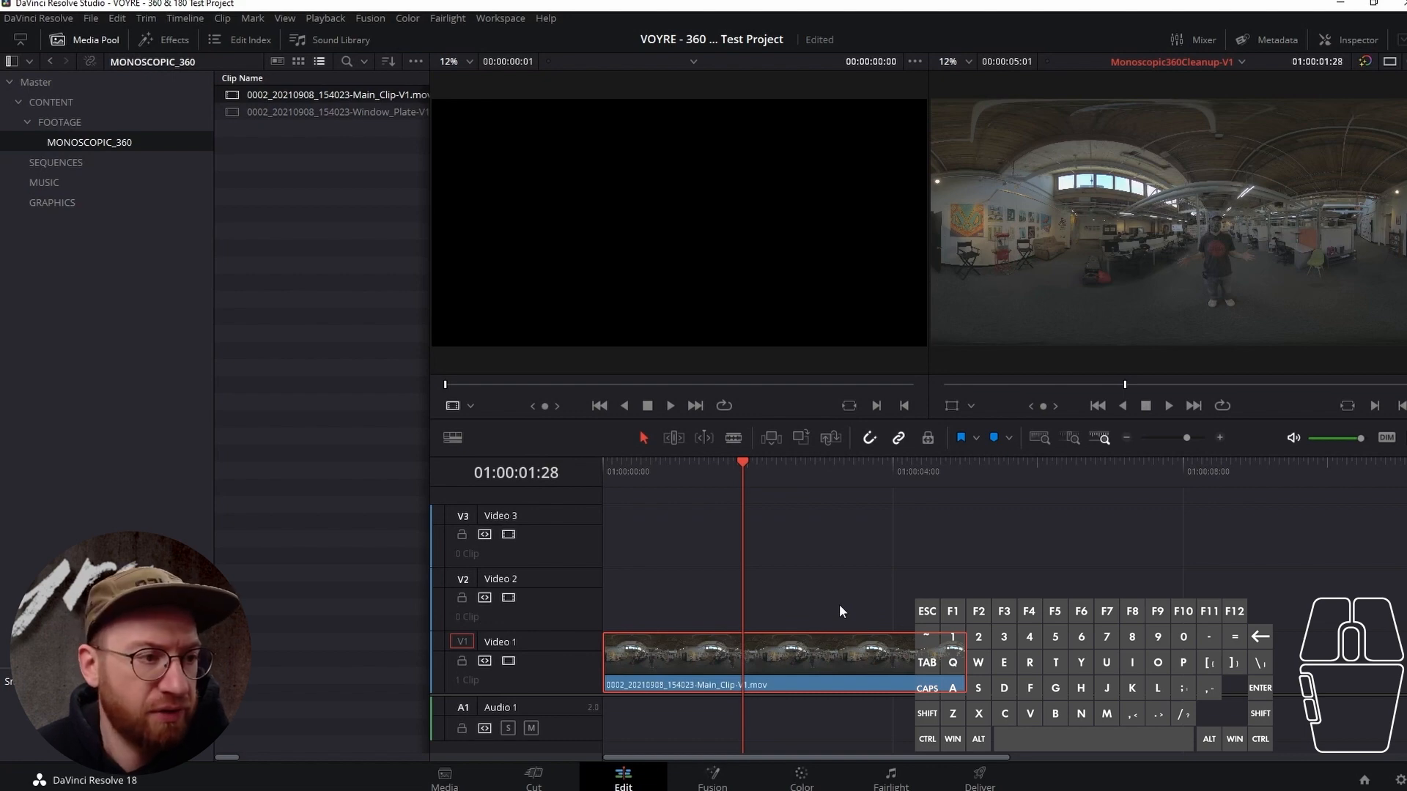
{"action": "left_click", "coordinate": [890, 604]}
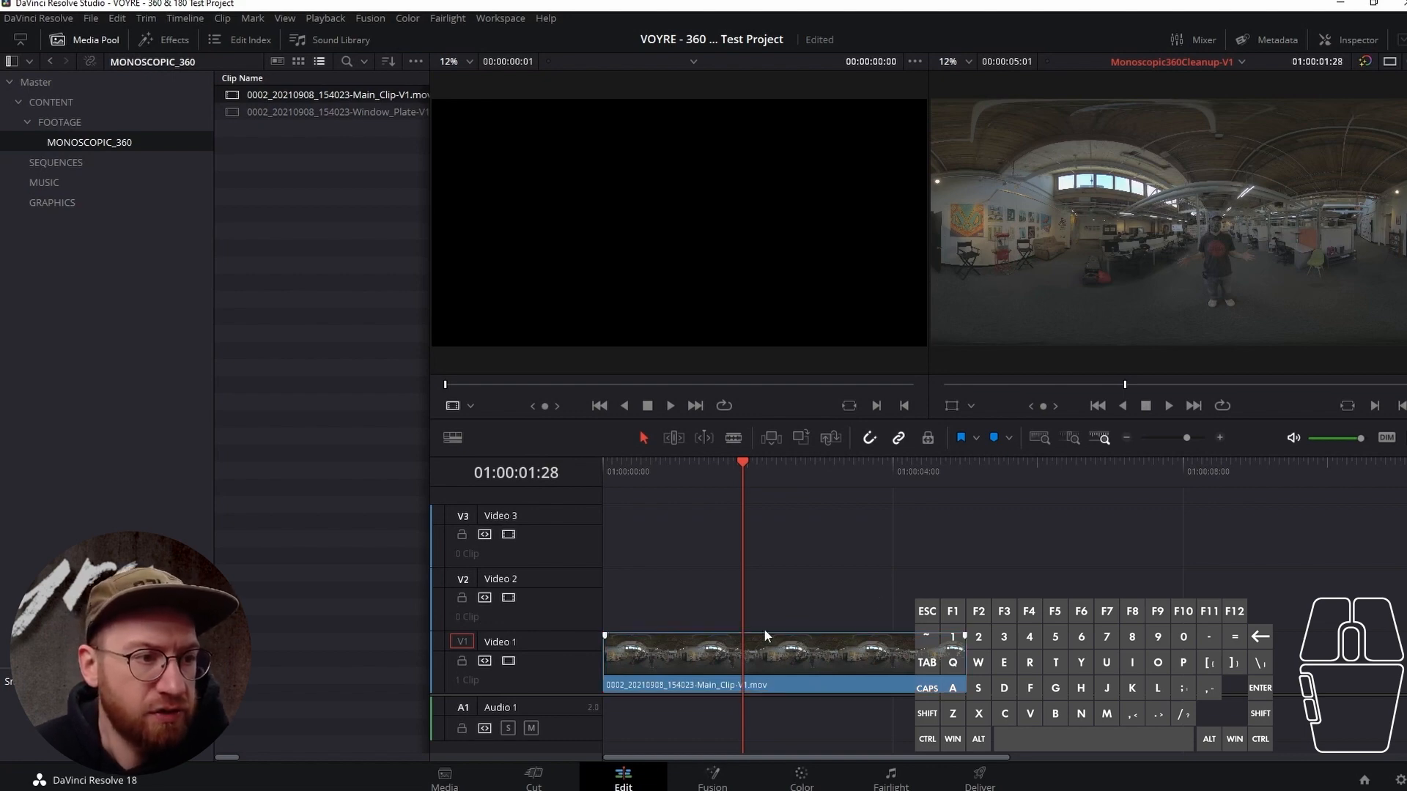
{"action": "left_click", "coordinate": [812, 651]}
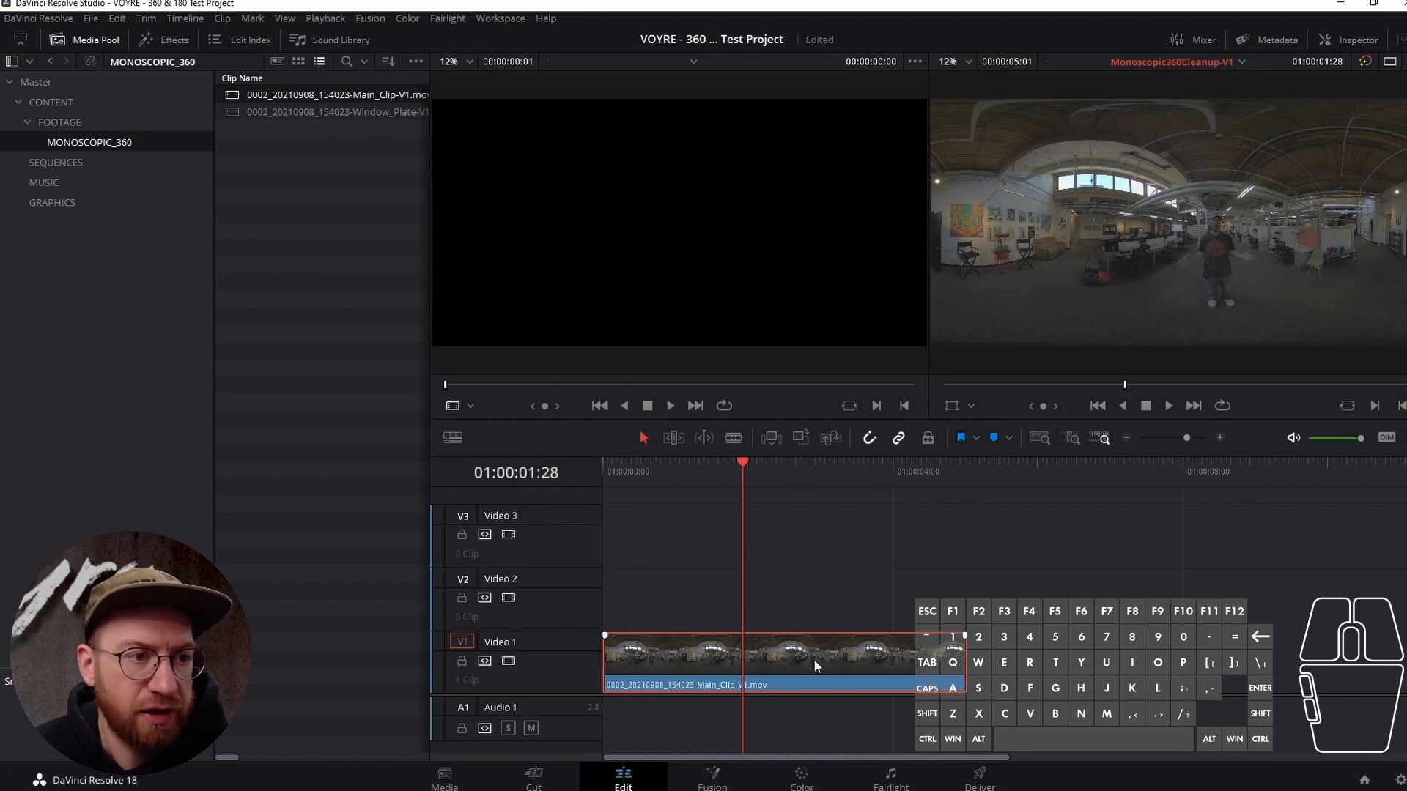
{"action": "right_click", "coordinate": [811, 655]}
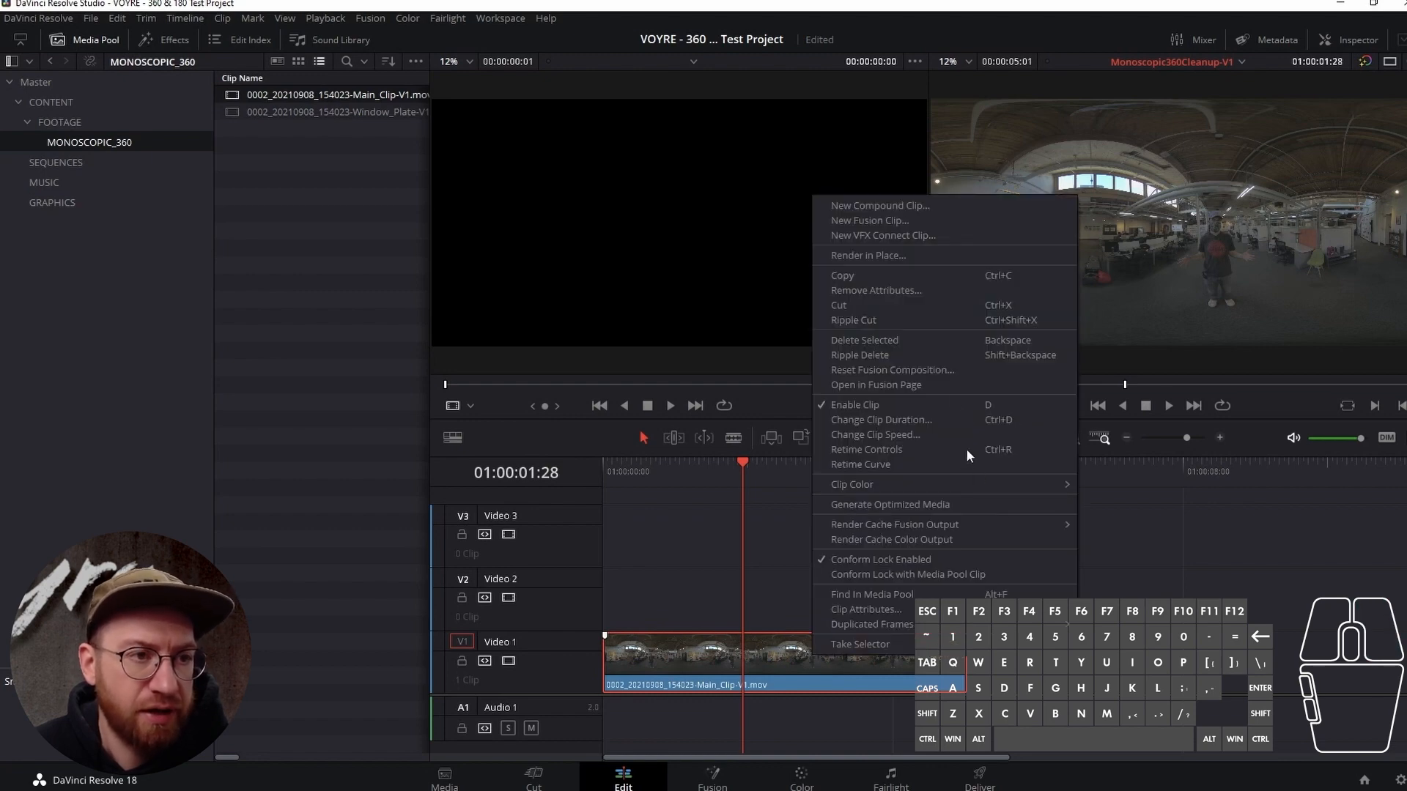
{"action": "left_click", "coordinate": [948, 384]}
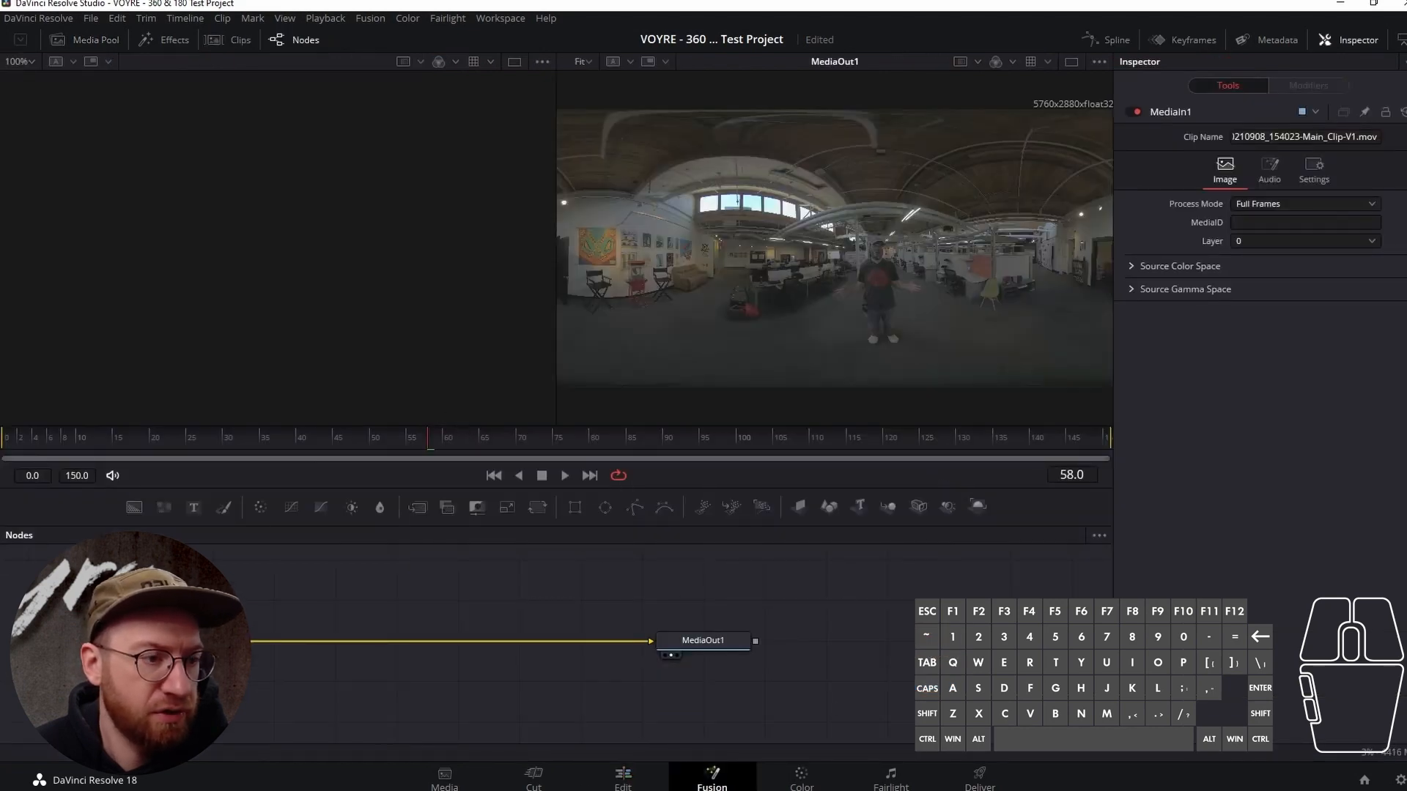
{"action": "left_click", "coordinate": [624, 772]}
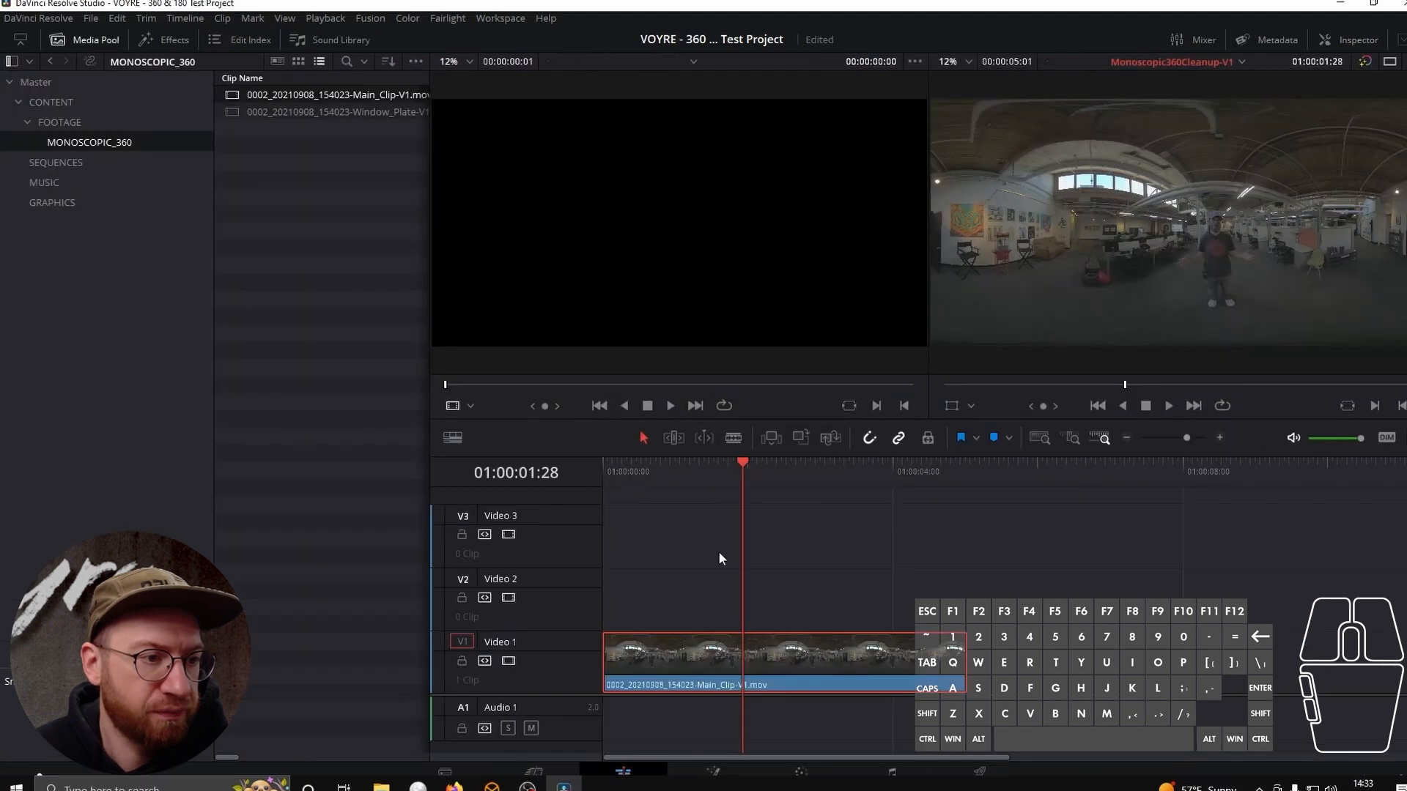
Switch directly to the Fusion page with the main clip selected on Video 1, and go back to the Edit page.
{"action": "left_click", "coordinate": [718, 551]}
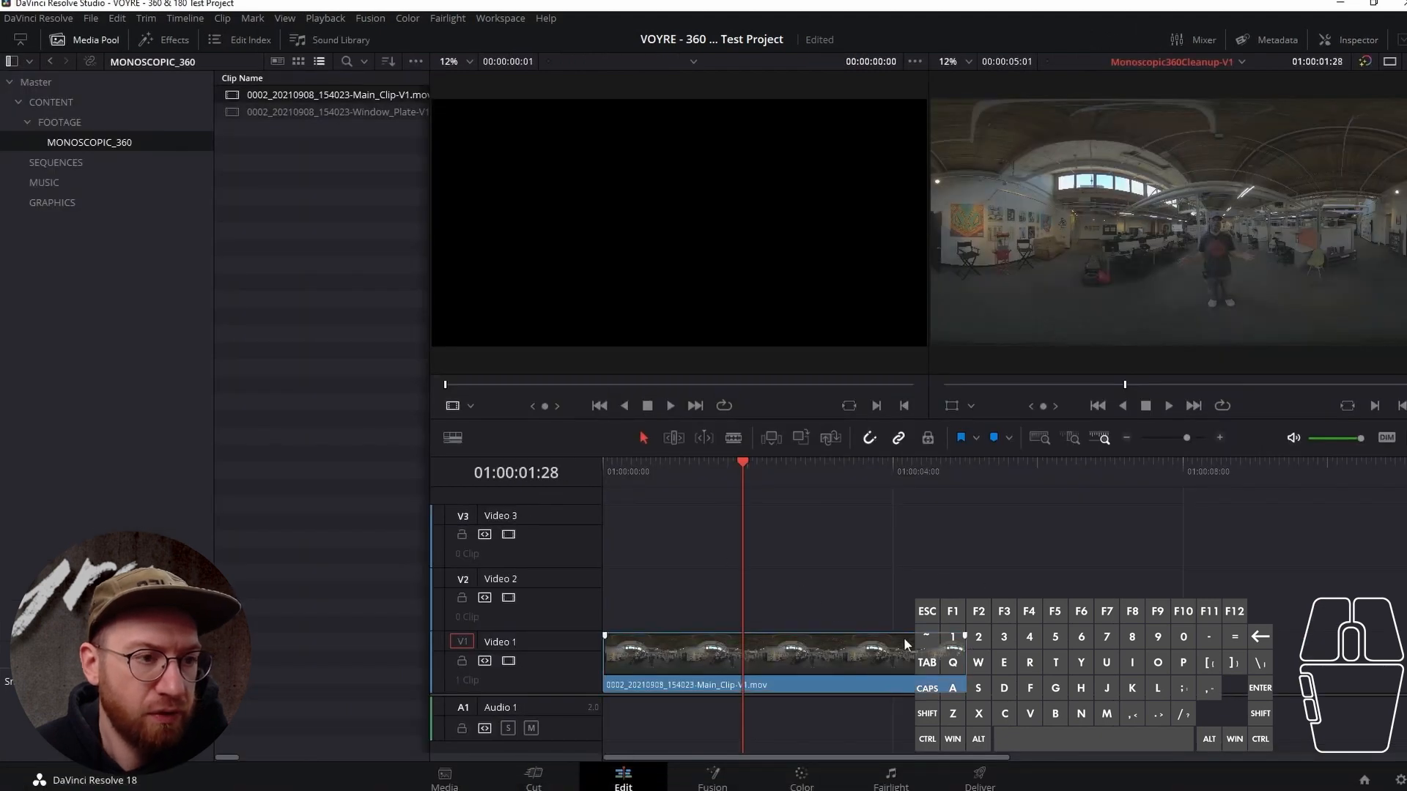
{"action": "left_click_drag", "start_coordinate": [903, 644], "coordinate": [874, 675]}
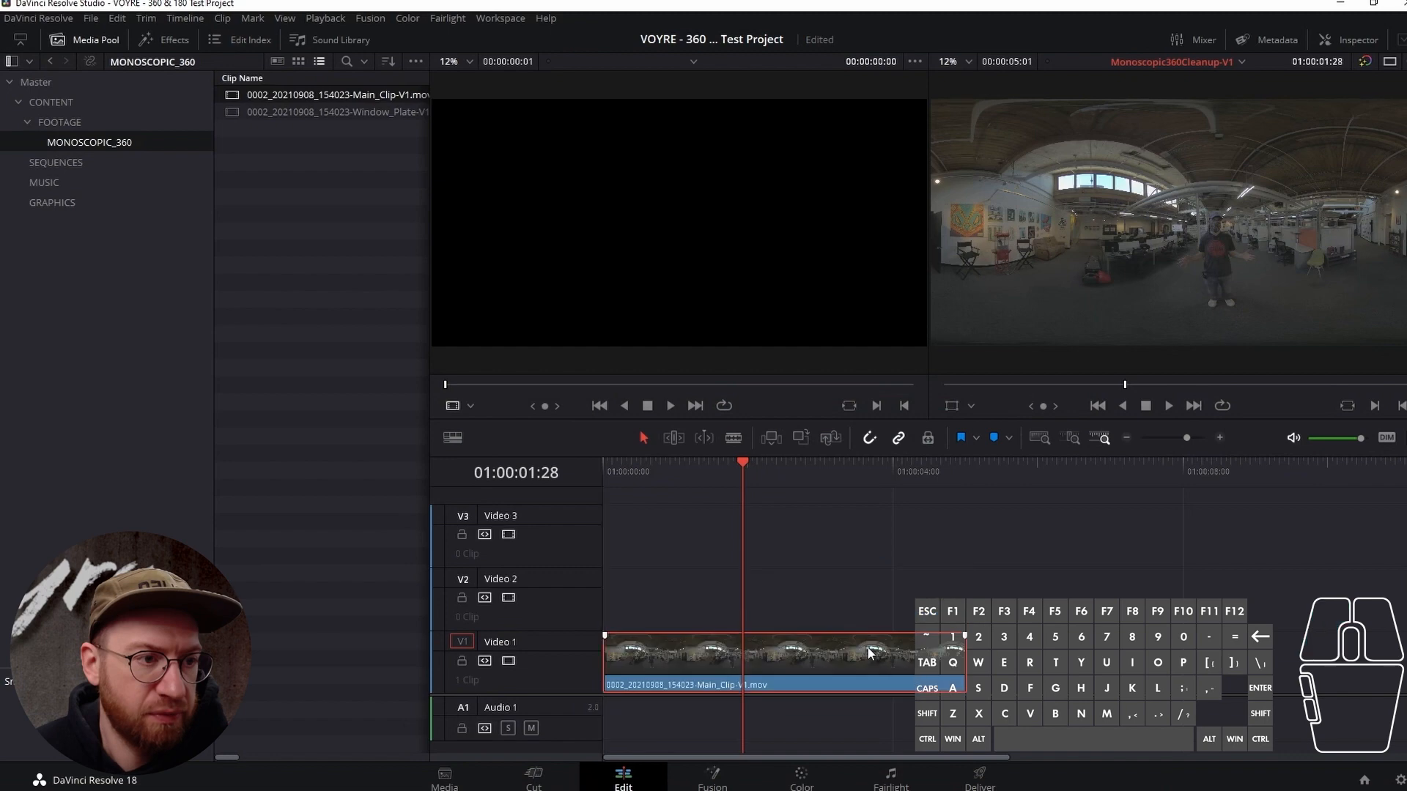
{"action": "left_click", "coordinate": [722, 782]}
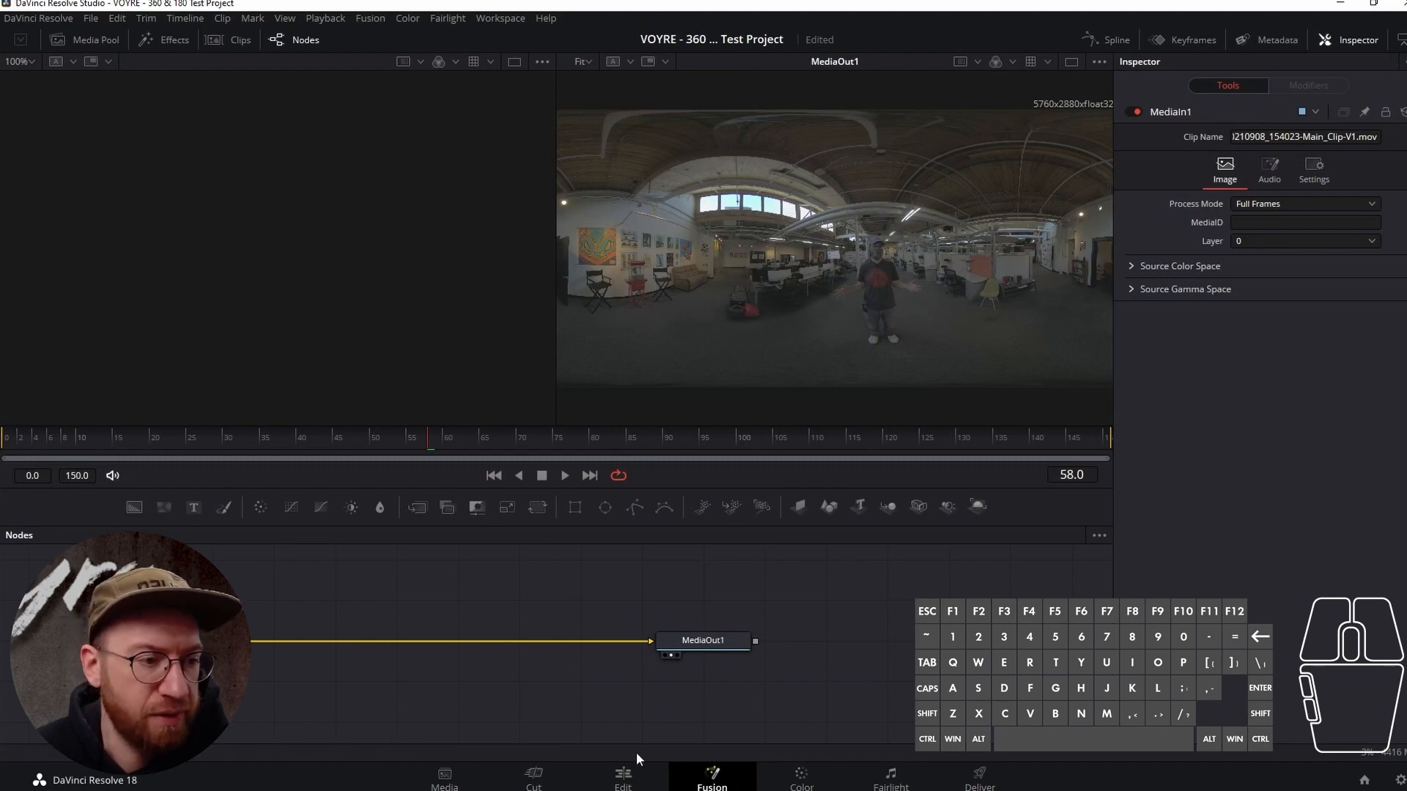
{"action": "left_click", "coordinate": [622, 775]}
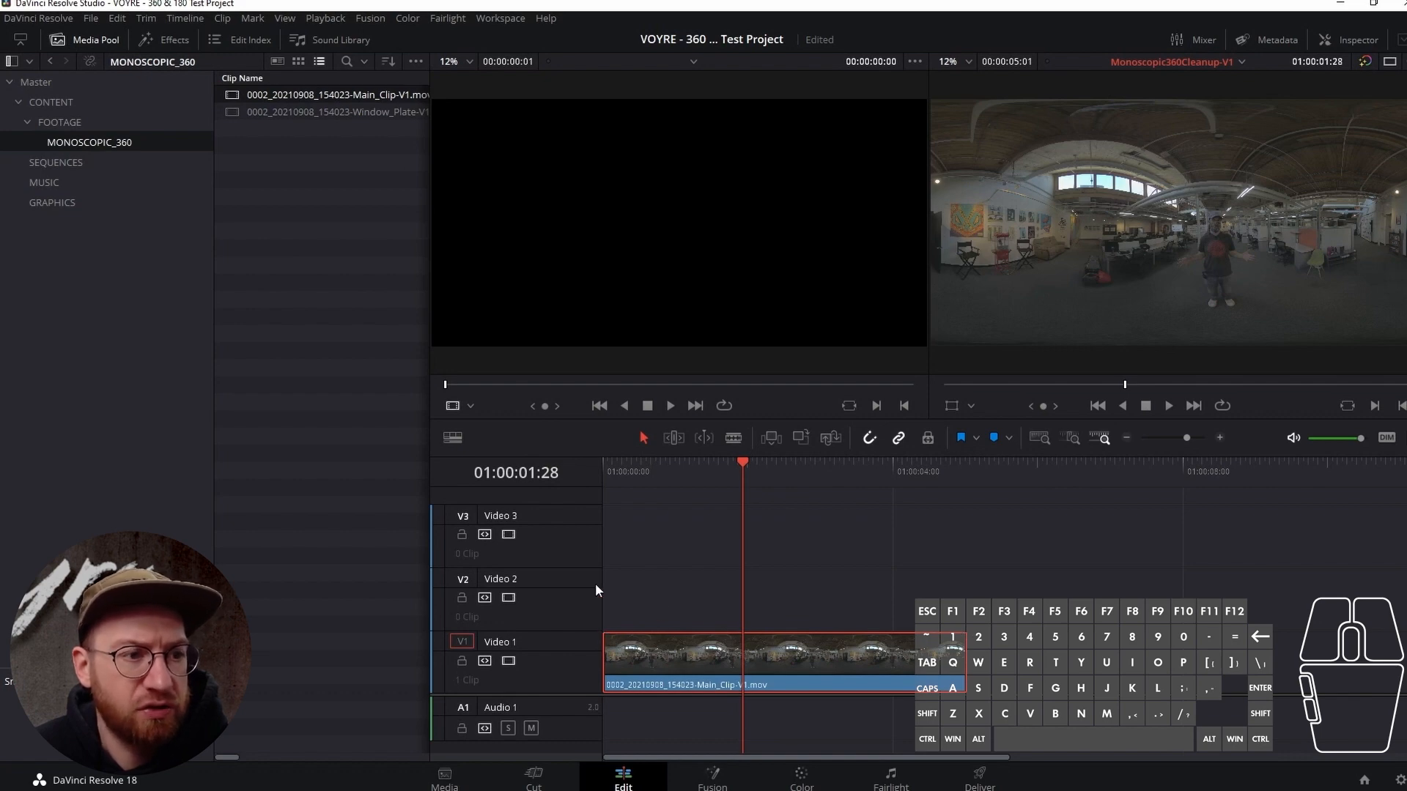
Convert the main clip on Video 1 into a new Fusion clip.
{"action": "left_click", "coordinate": [740, 649]}
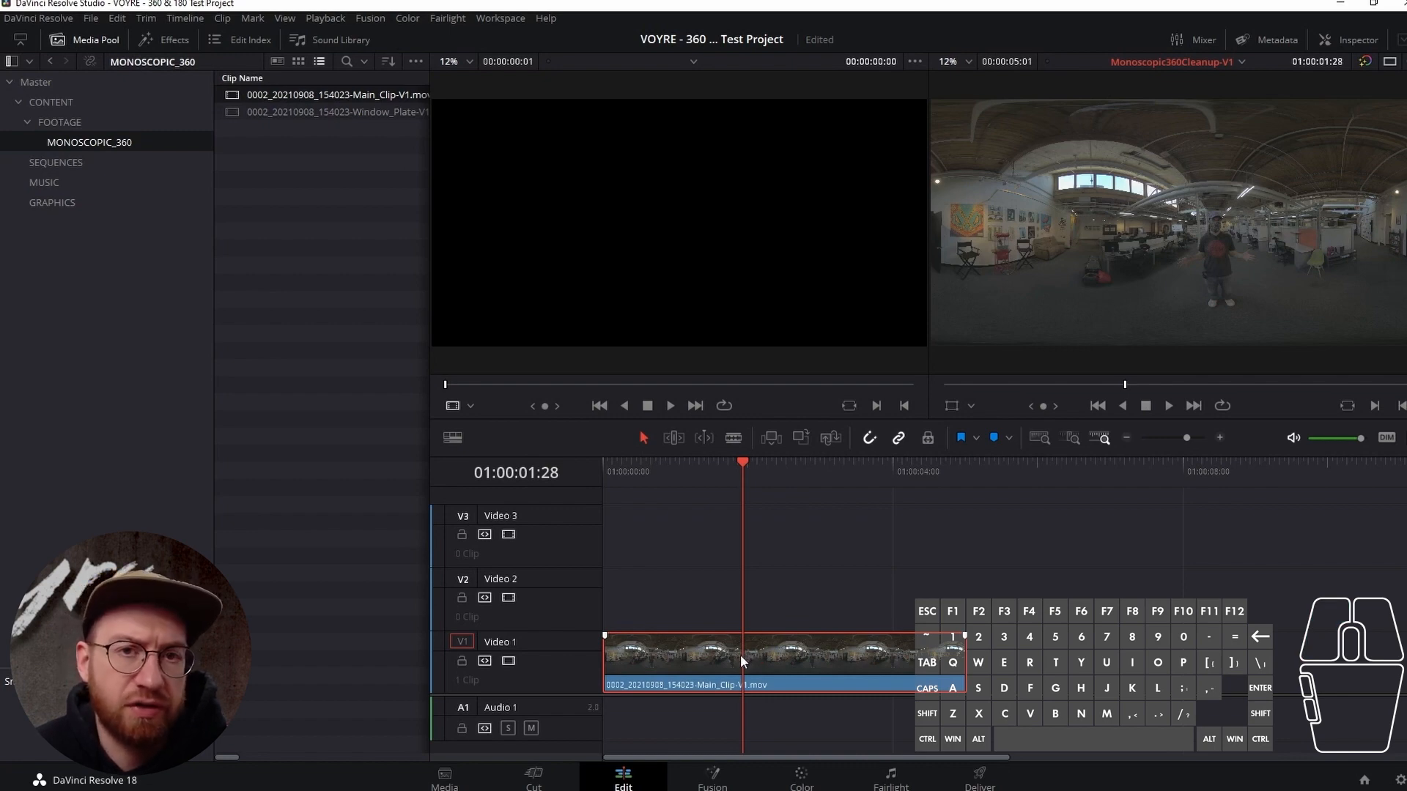
{"action": "right_click", "coordinate": [731, 663]}
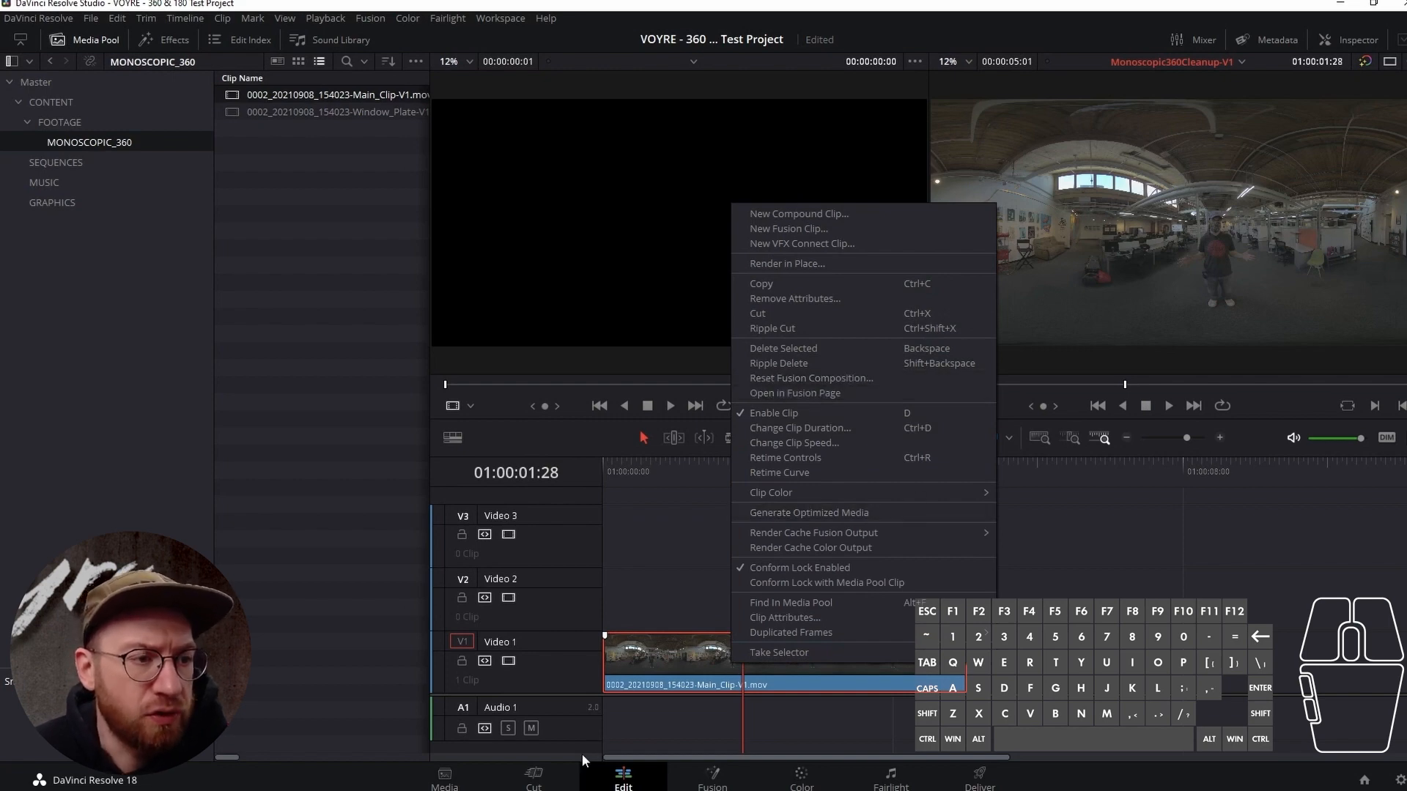
{"action": "right_click", "coordinate": [680, 664]}
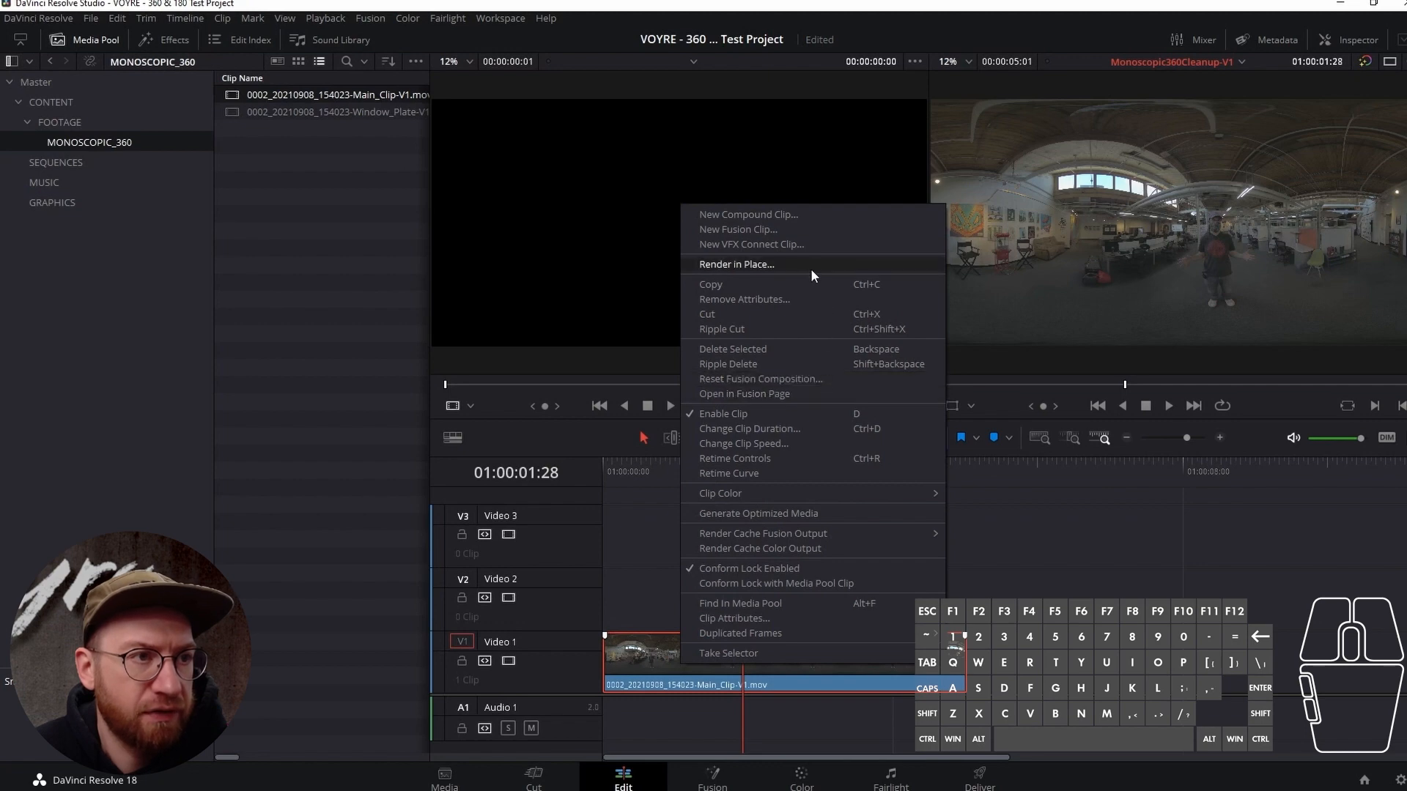
{"action": "left_click", "coordinate": [784, 228]}
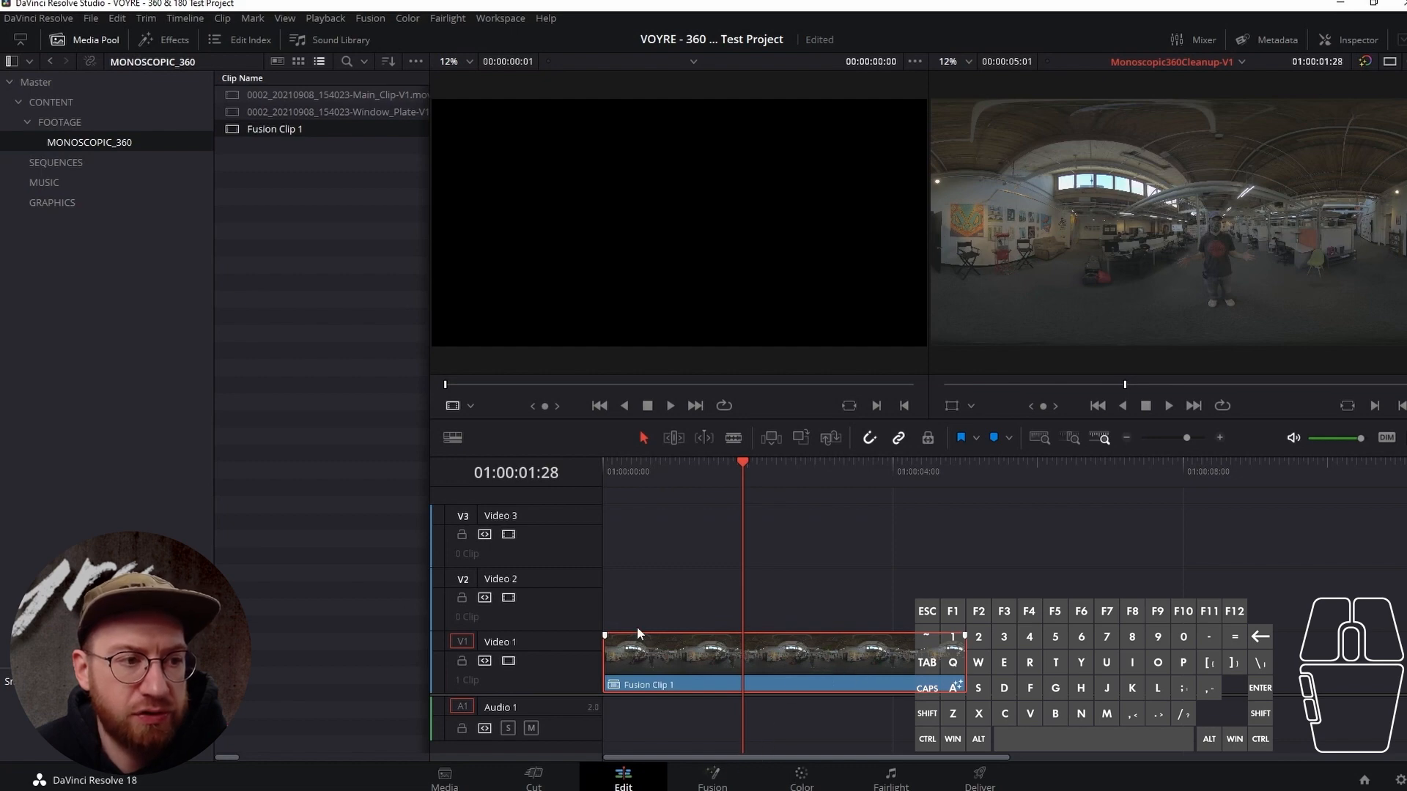
Place 0002_20210908_154023-Main_Clip-V1.mov on Video 1 after the Fusion clip and open it in the Fusion page.
{"action": "left_click_drag", "start_coordinate": [253, 112], "coordinate": [1033, 641]}
{"action": "left_click_drag", "start_coordinate": [1139, 464], "coordinate": [1146, 616]}
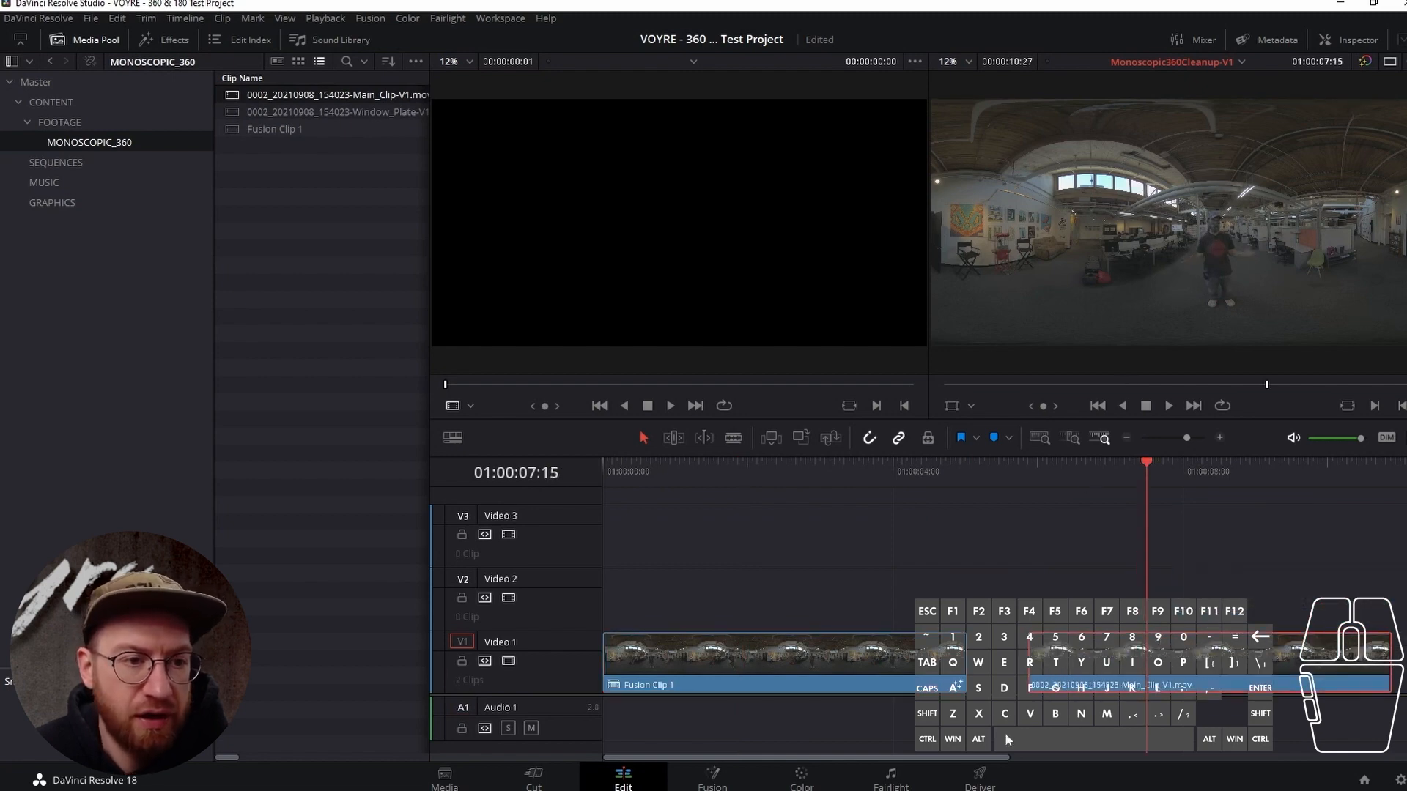
{"action": "right_click", "coordinate": [1157, 663]}
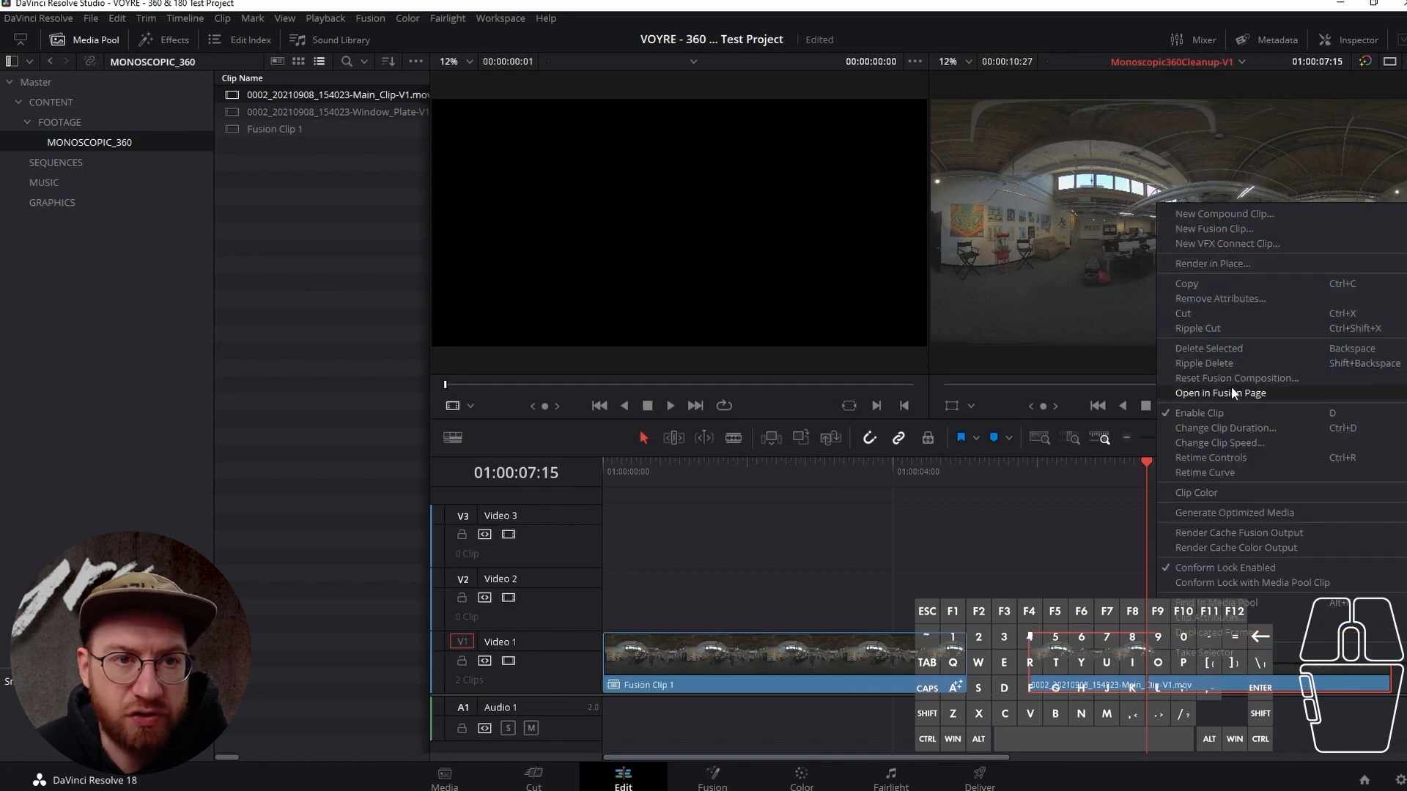
{"action": "left_click", "coordinate": [1209, 393]}
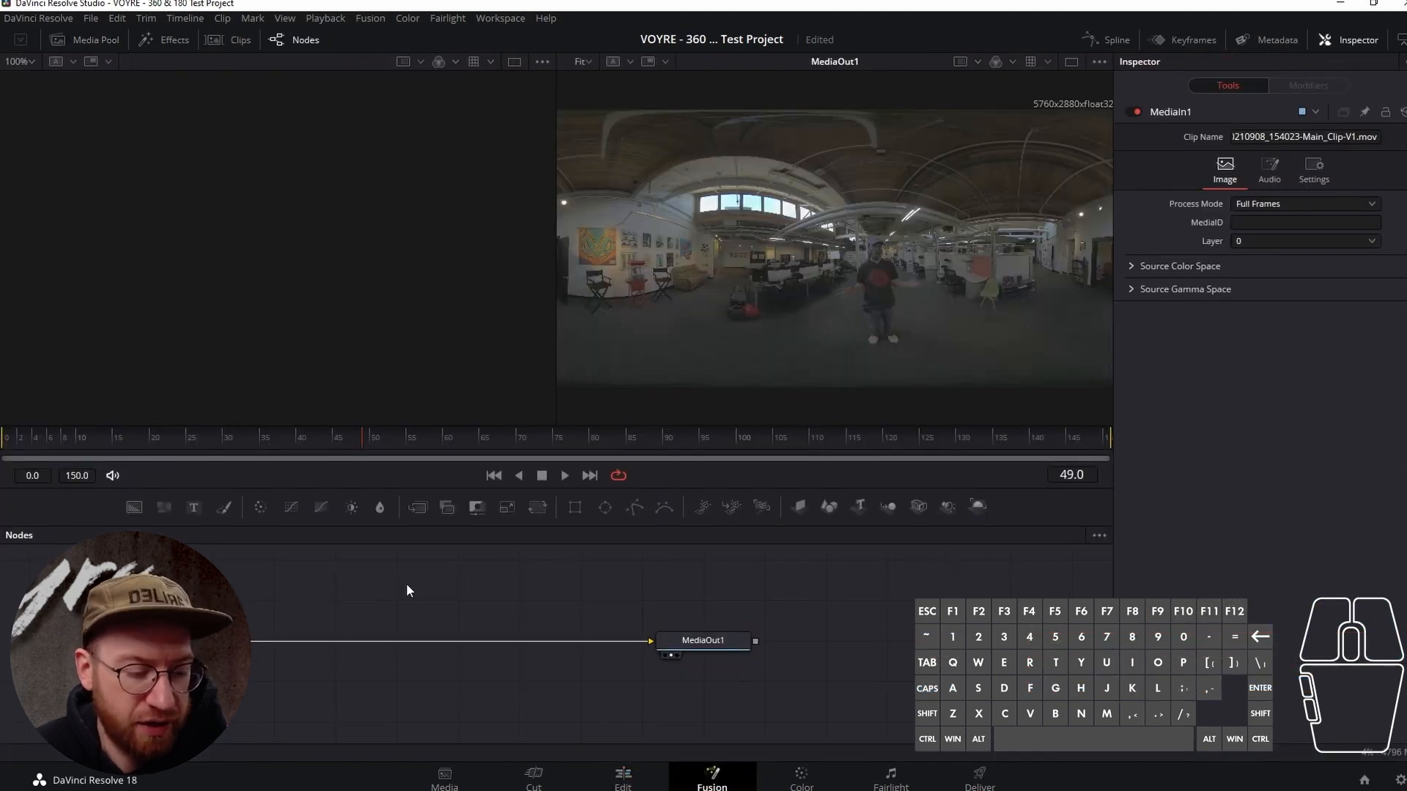
Add an unconnected Transform node above the line between the media input and output, and return to the Edit page.
{"action": "key", "text": "shift+space"}
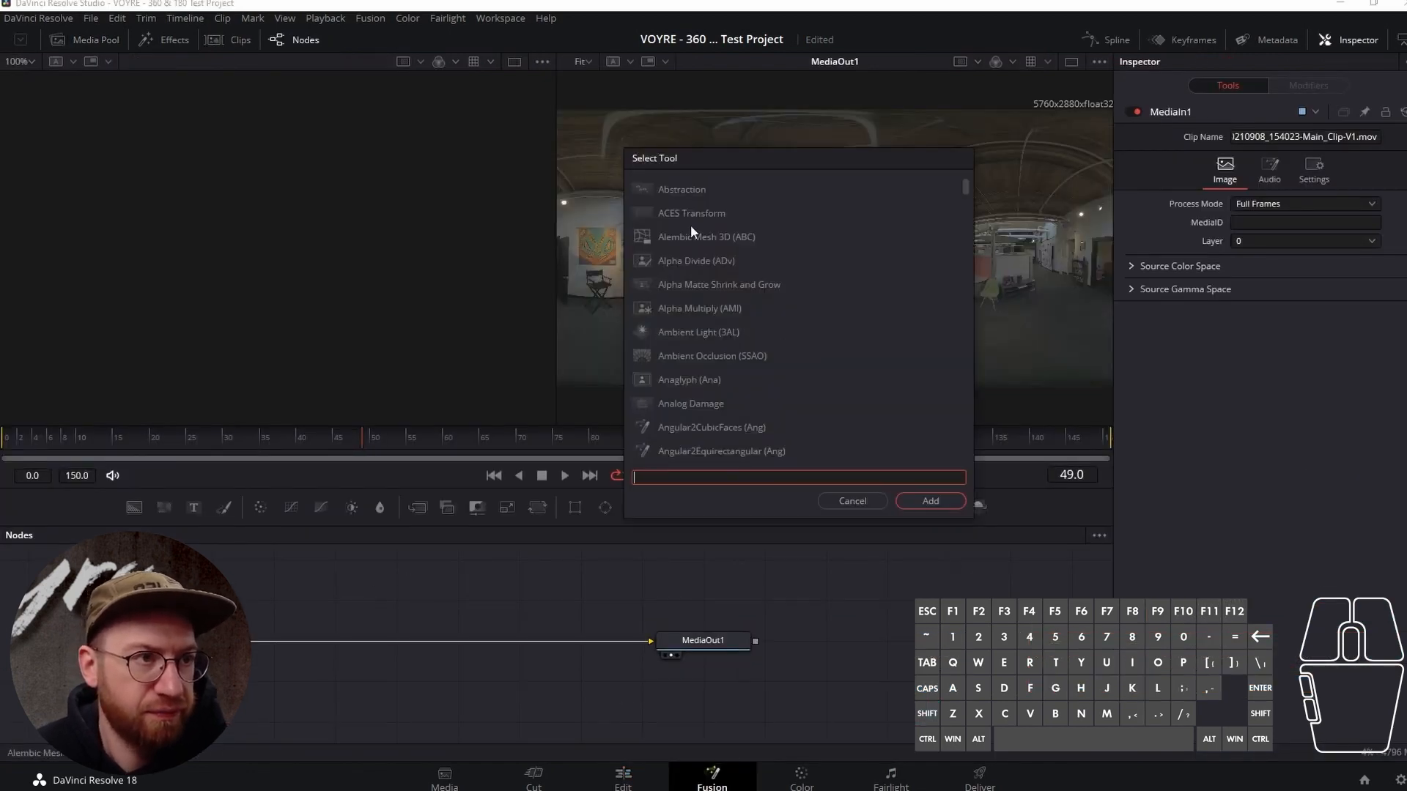
{"action": "type", "text": "tran"}
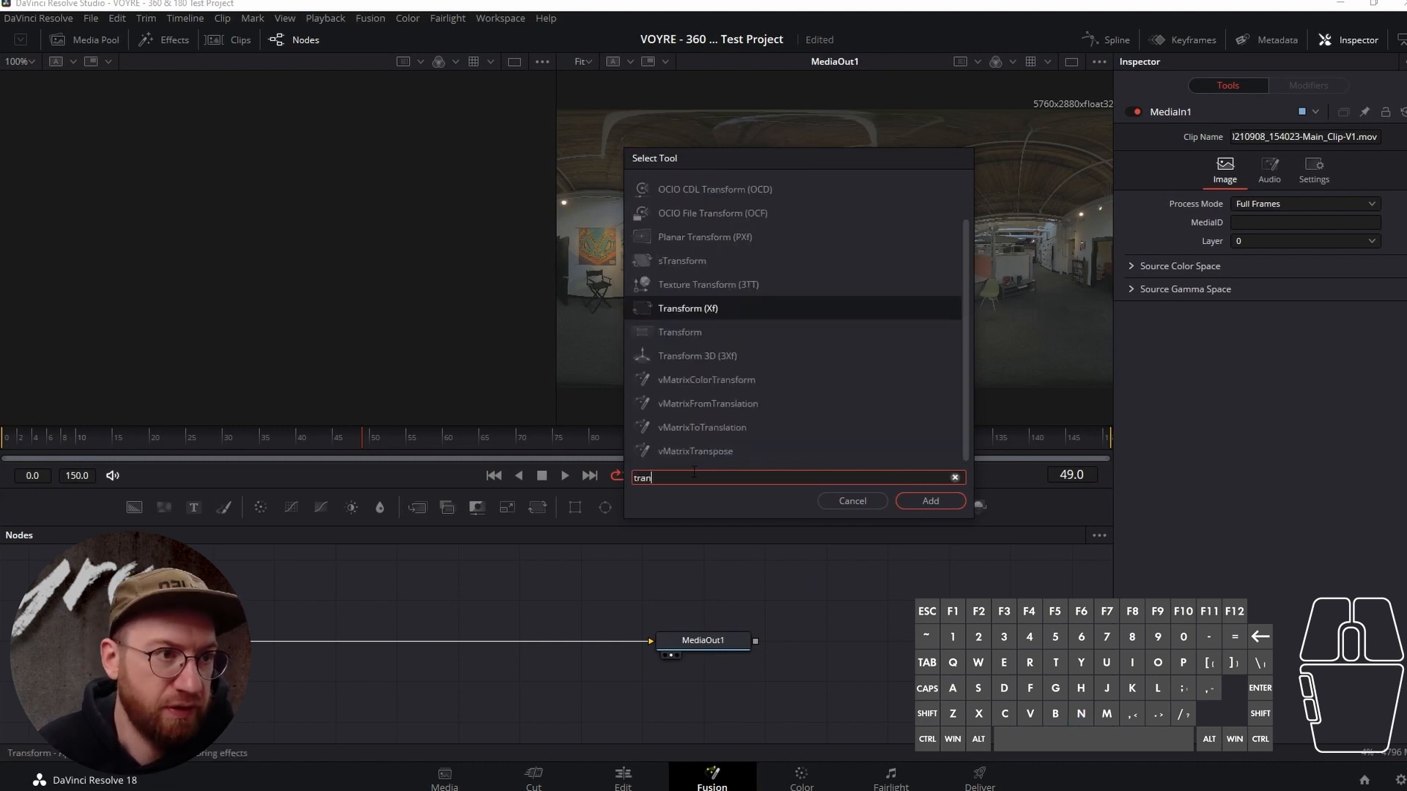
{"action": "key", "text": "Return"}
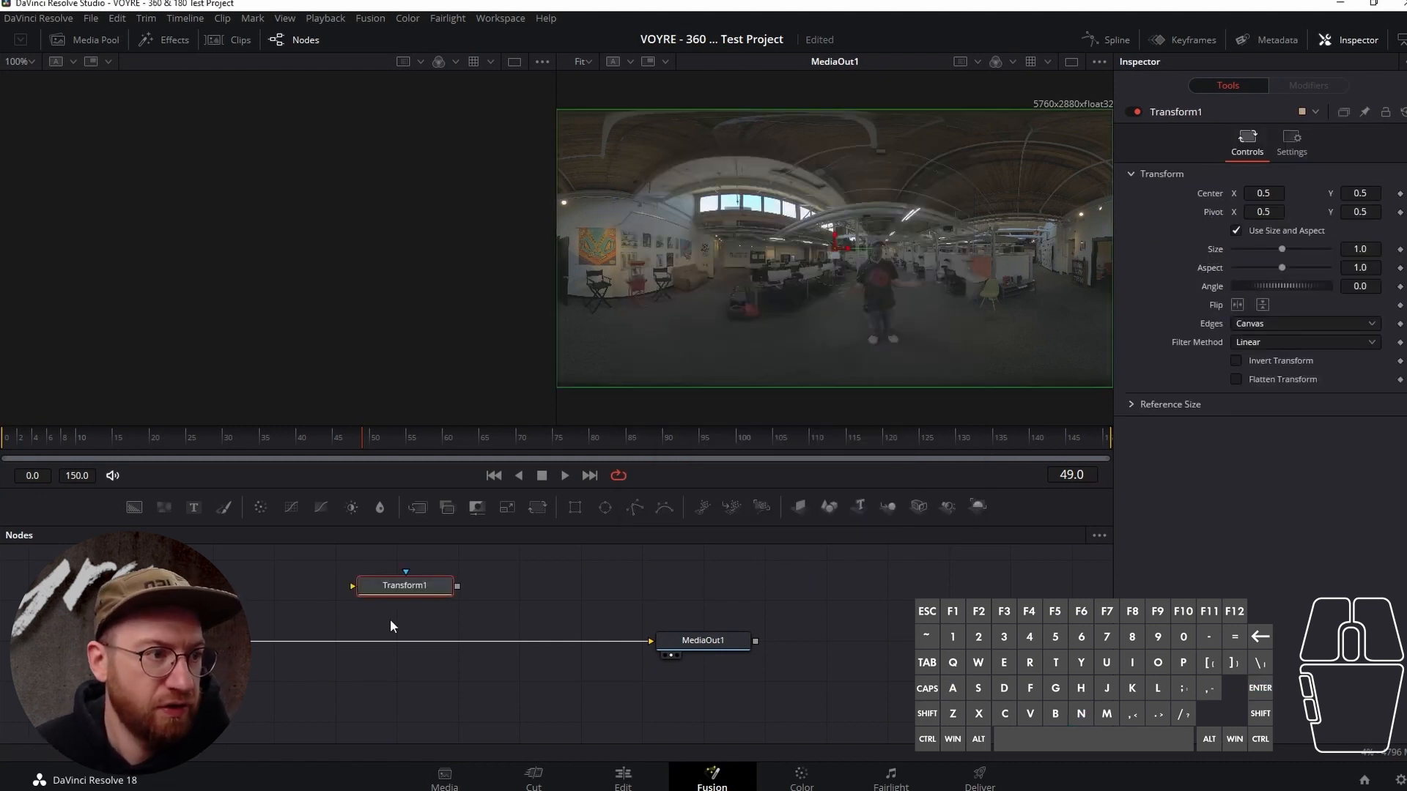
{"action": "left_click_drag", "start_coordinate": [404, 586], "coordinate": [362, 614]}
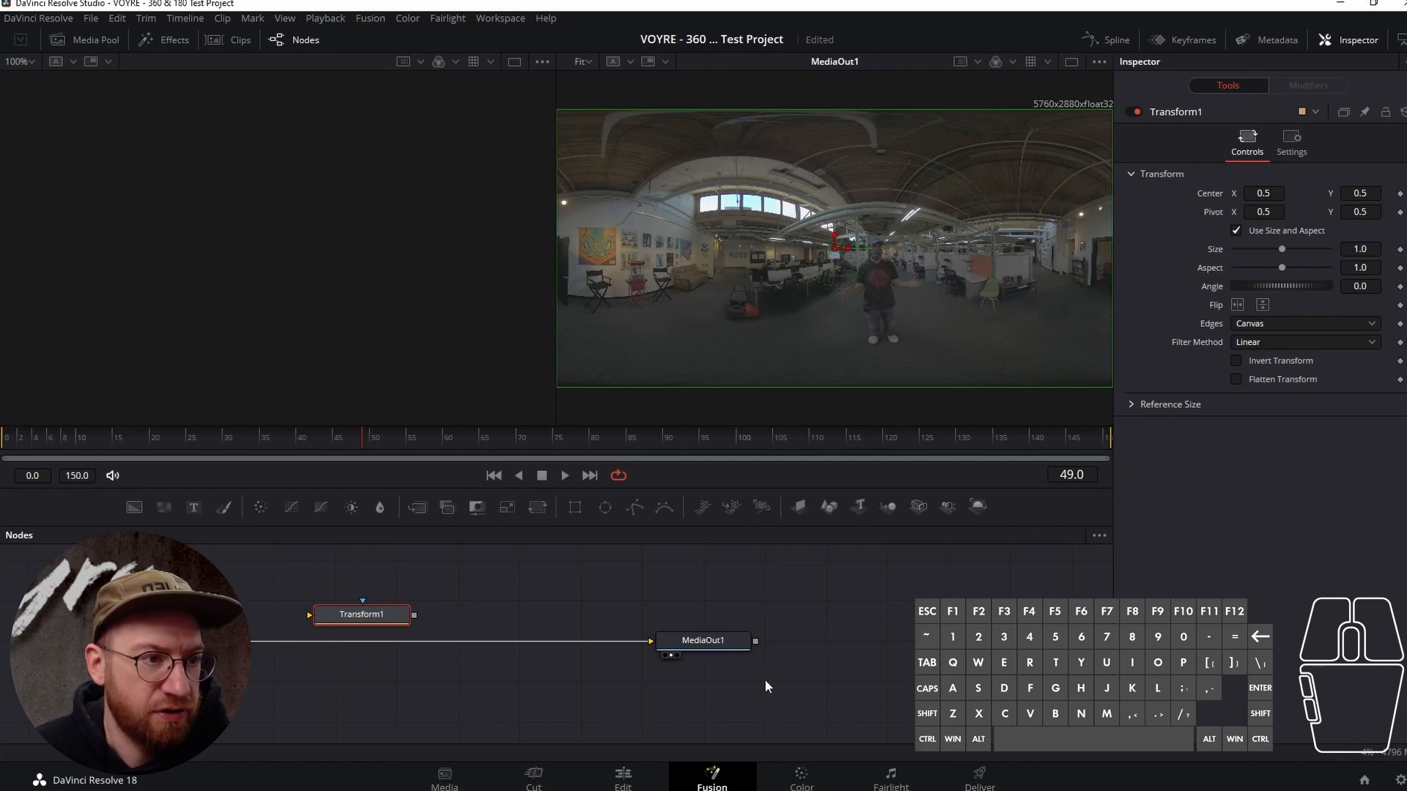
{"action": "left_click", "coordinate": [632, 778]}
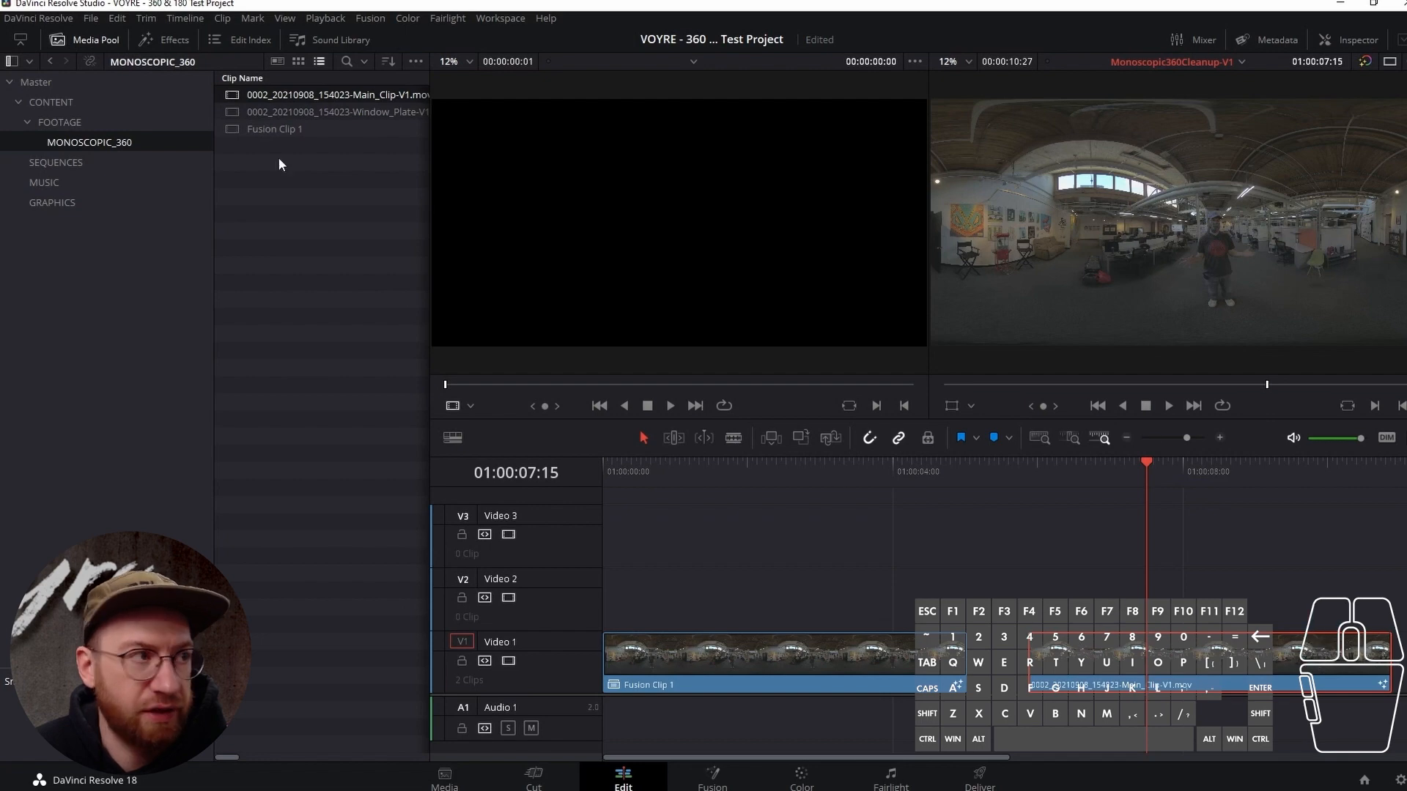
Place 0002_20210908_154023-Window_Plate-V1.mov on Video 2, aligned directly above the separate main clip, and scrub through it.
{"action": "left_click_drag", "start_coordinate": [286, 112], "coordinate": [979, 522]}
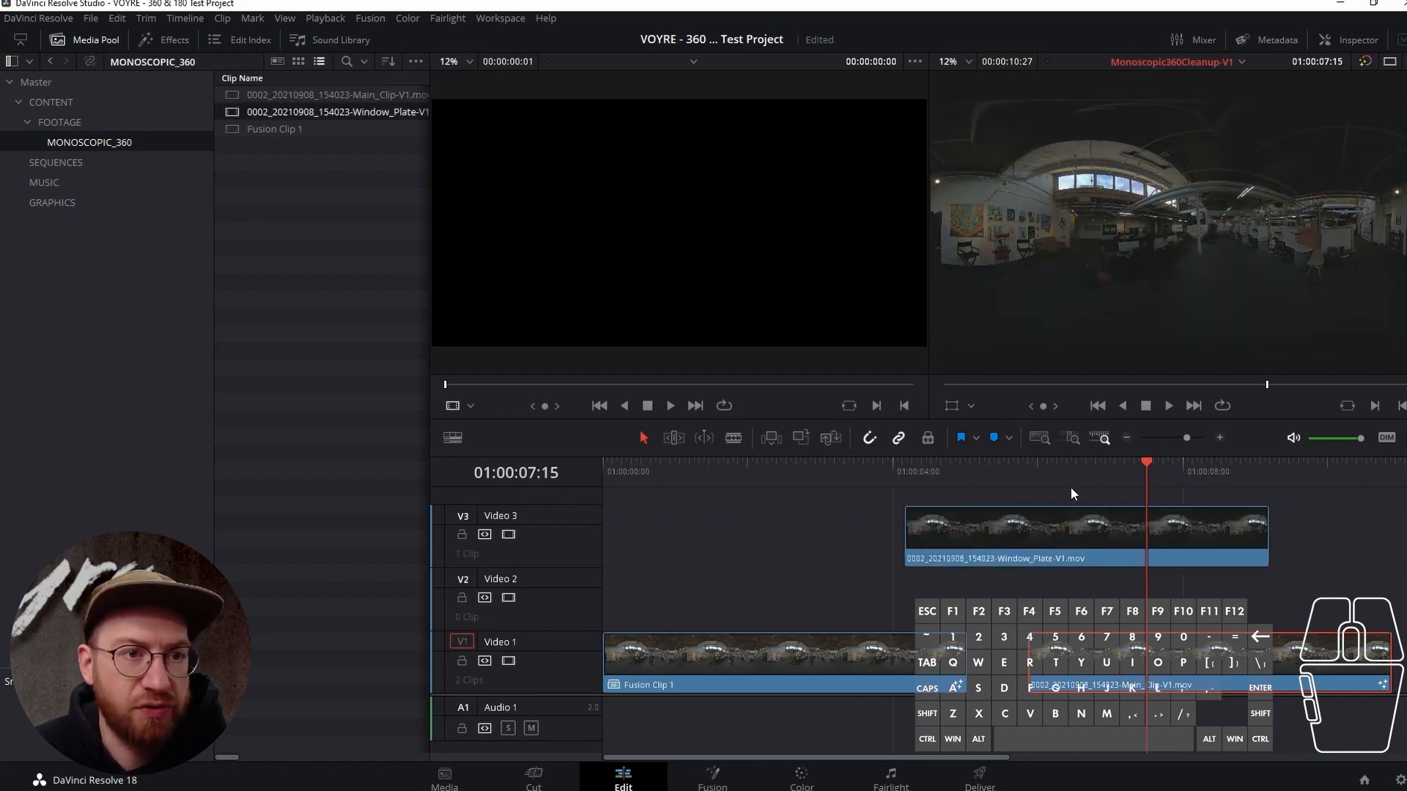
{"action": "left_click_drag", "start_coordinate": [1078, 538], "coordinate": [1201, 602]}
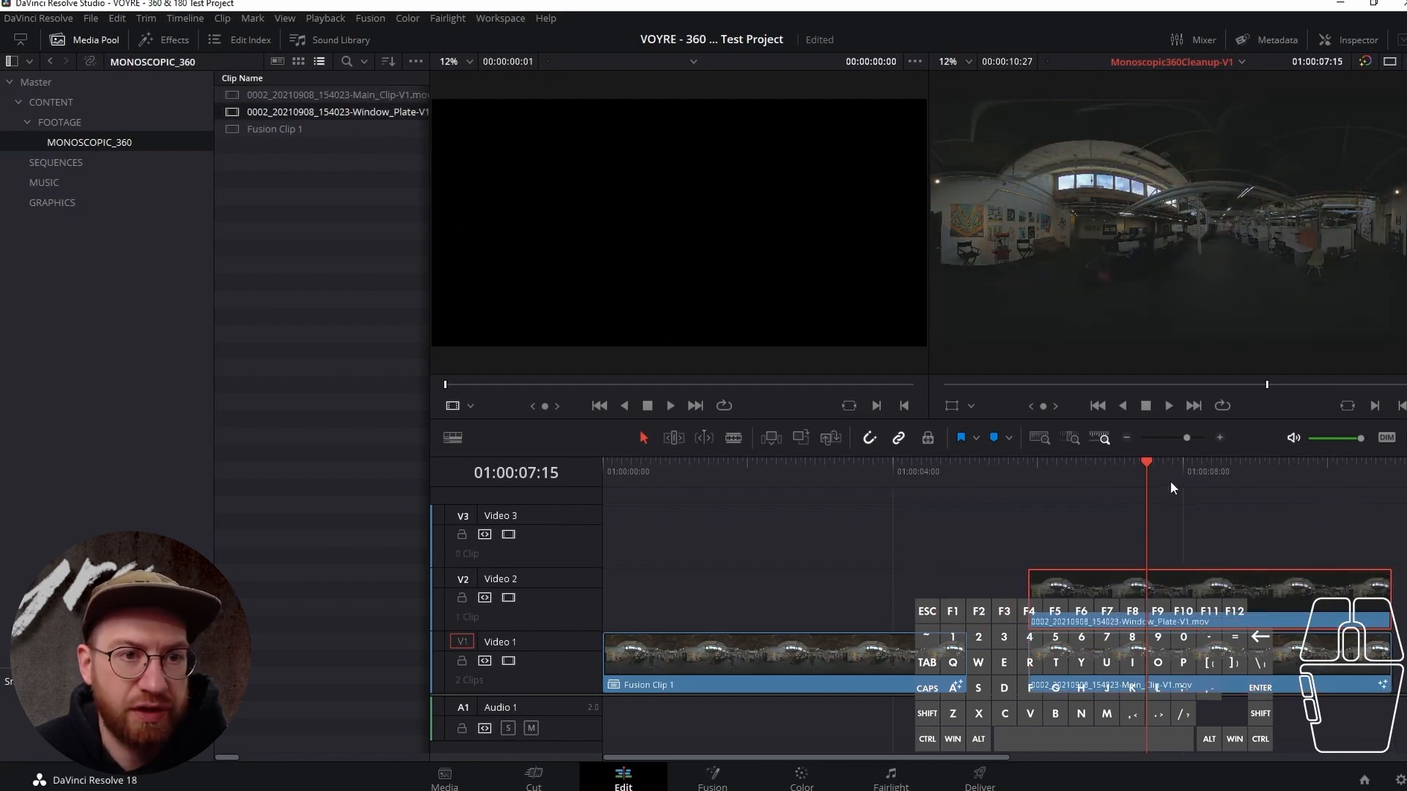
{"action": "left_click_drag", "start_coordinate": [1170, 481], "coordinate": [1288, 476]}
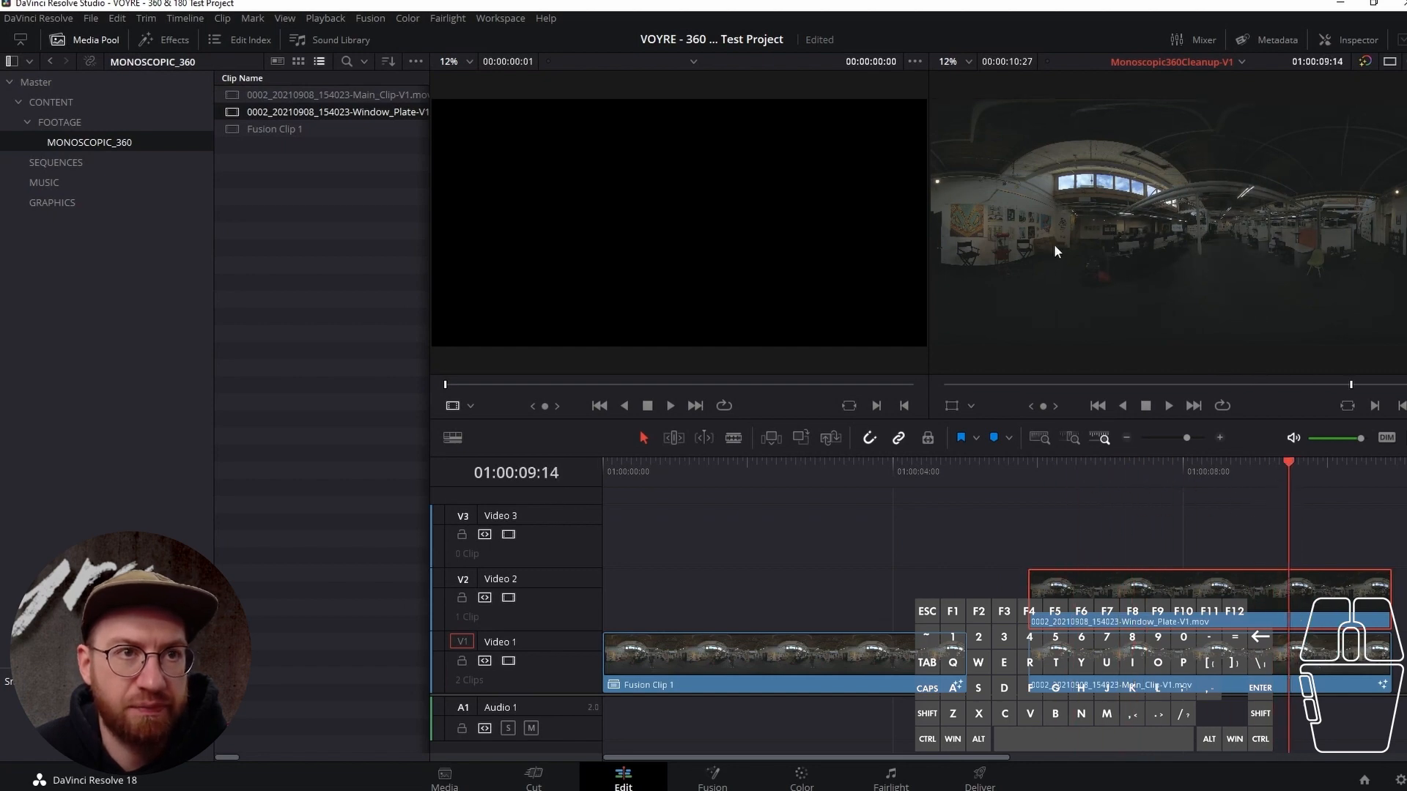
Delete the stacked window plate and main clips from the timeline, keeping only the Fusion clip.
{"action": "mouse_move", "coordinate": [1103, 535]}
{"action": "left_mouse_down"}
{"action": "mouse_move", "coordinate": [1036, 721]}
{"action": "mouse_move", "coordinate": [1107, 559]}
{"action": "left_mouse_up"}
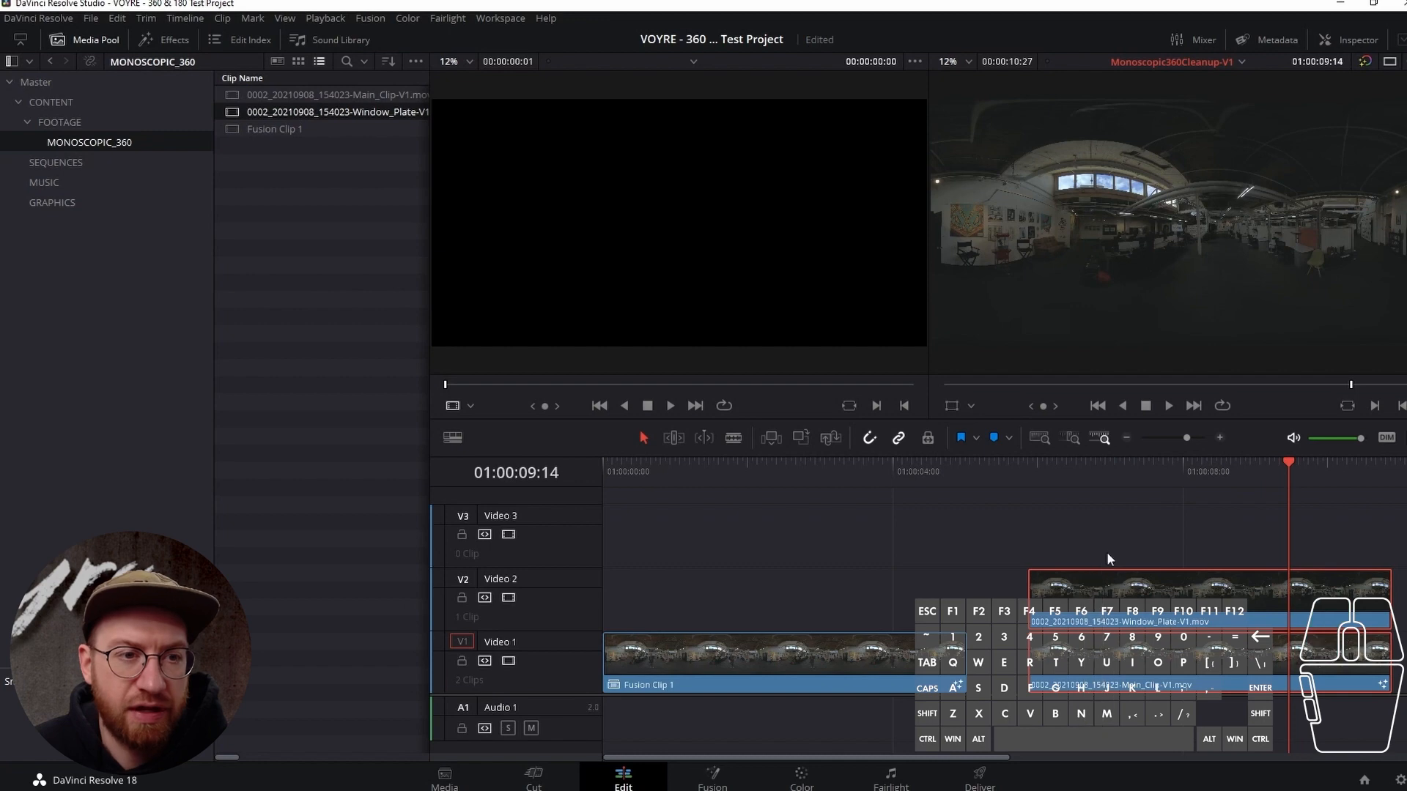
{"action": "key", "text": "Delete"}
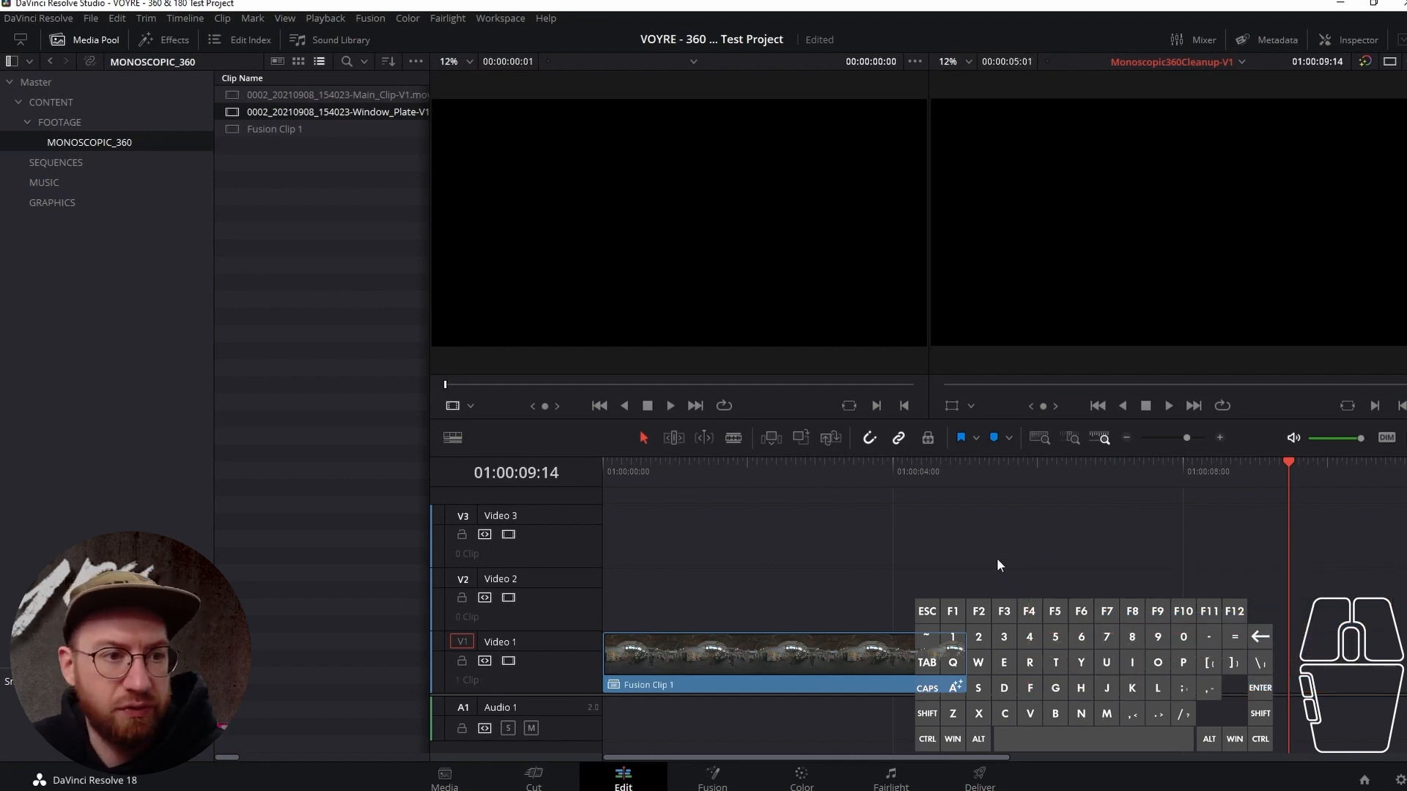
Return the playhead to the timeline start and rename Fusion Clip 1 in the media pool as MS_0002_20210908_154023-V1.
{"action": "left_click", "coordinate": [859, 676]}
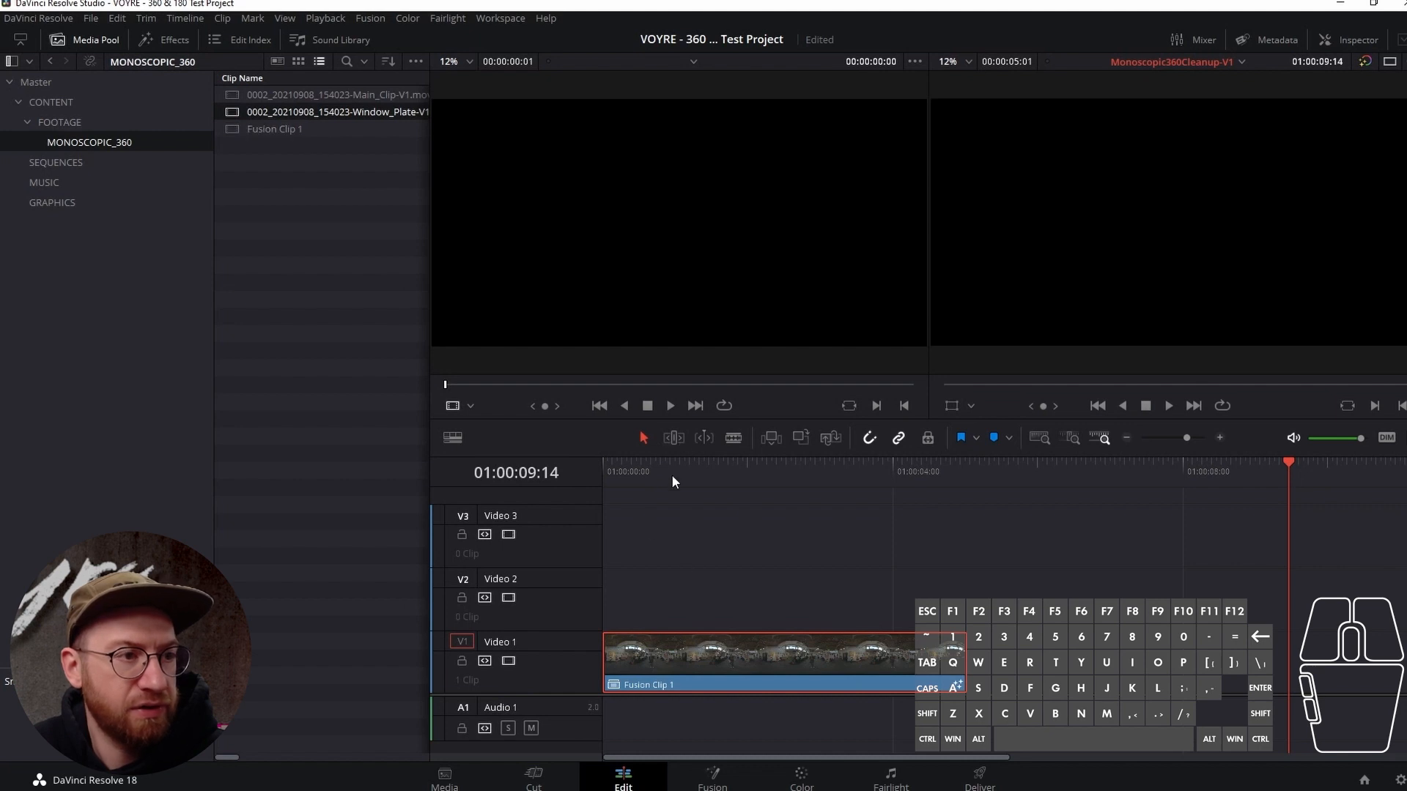
{"action": "key", "text": "Home"}
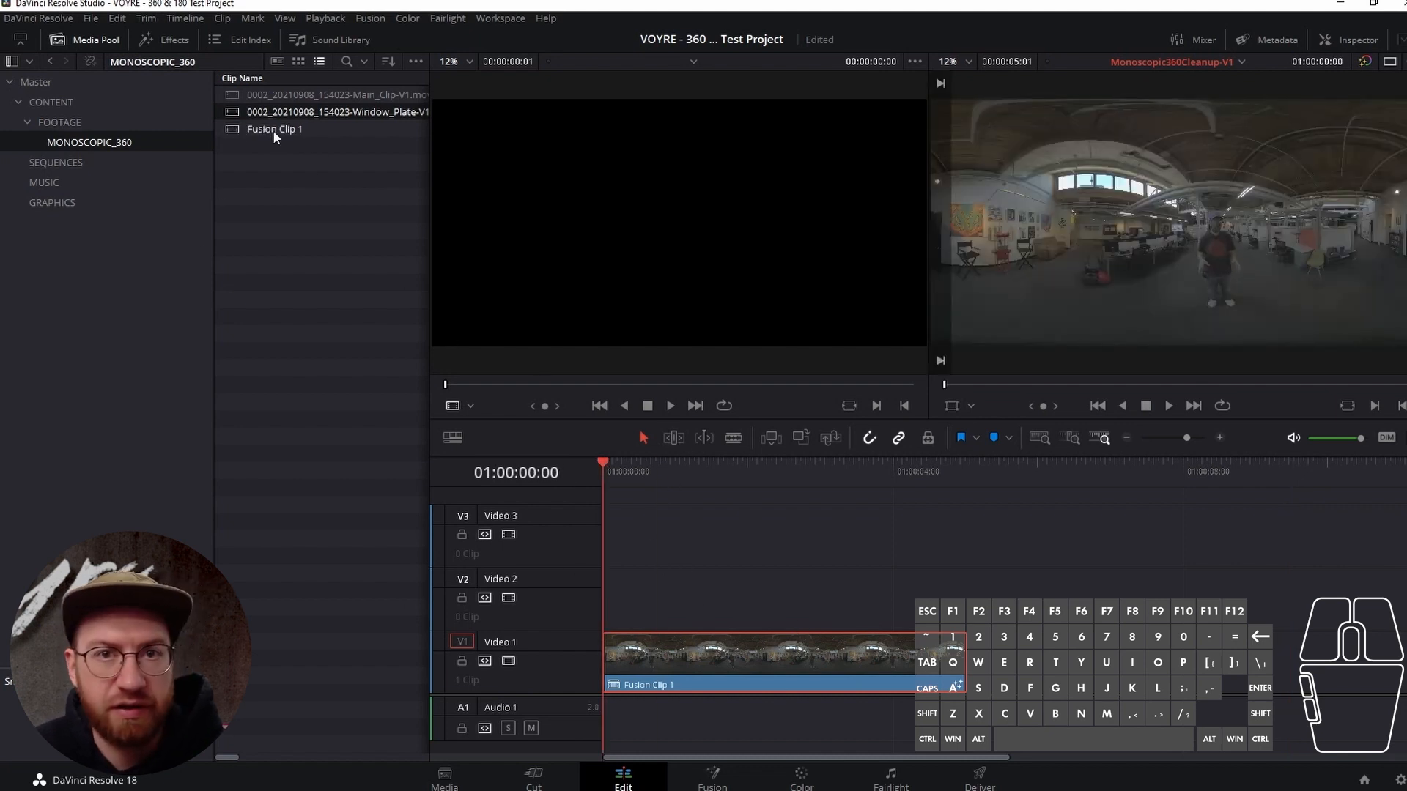
{"action": "left_click", "coordinate": [297, 129]}
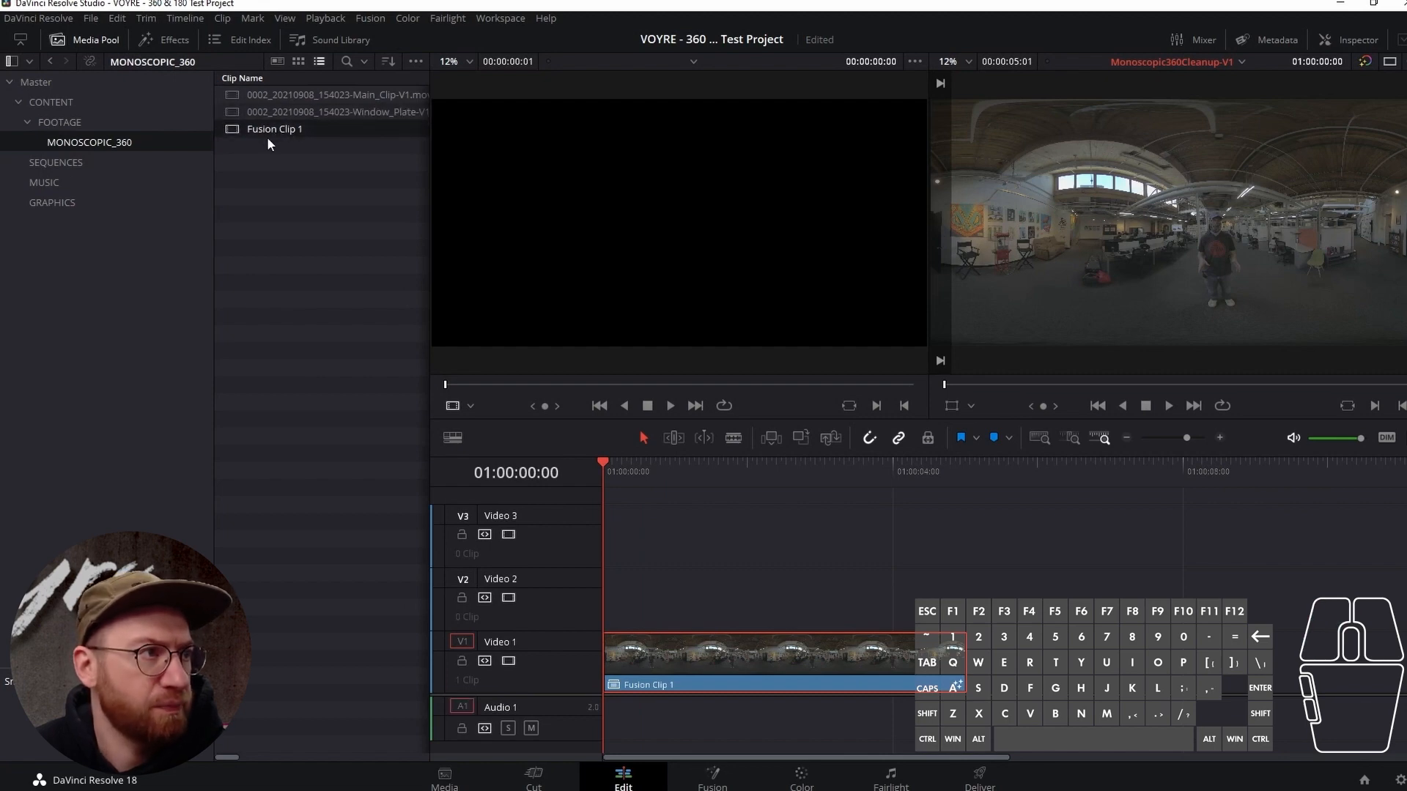
{"action": "left_click", "coordinate": [277, 130]}
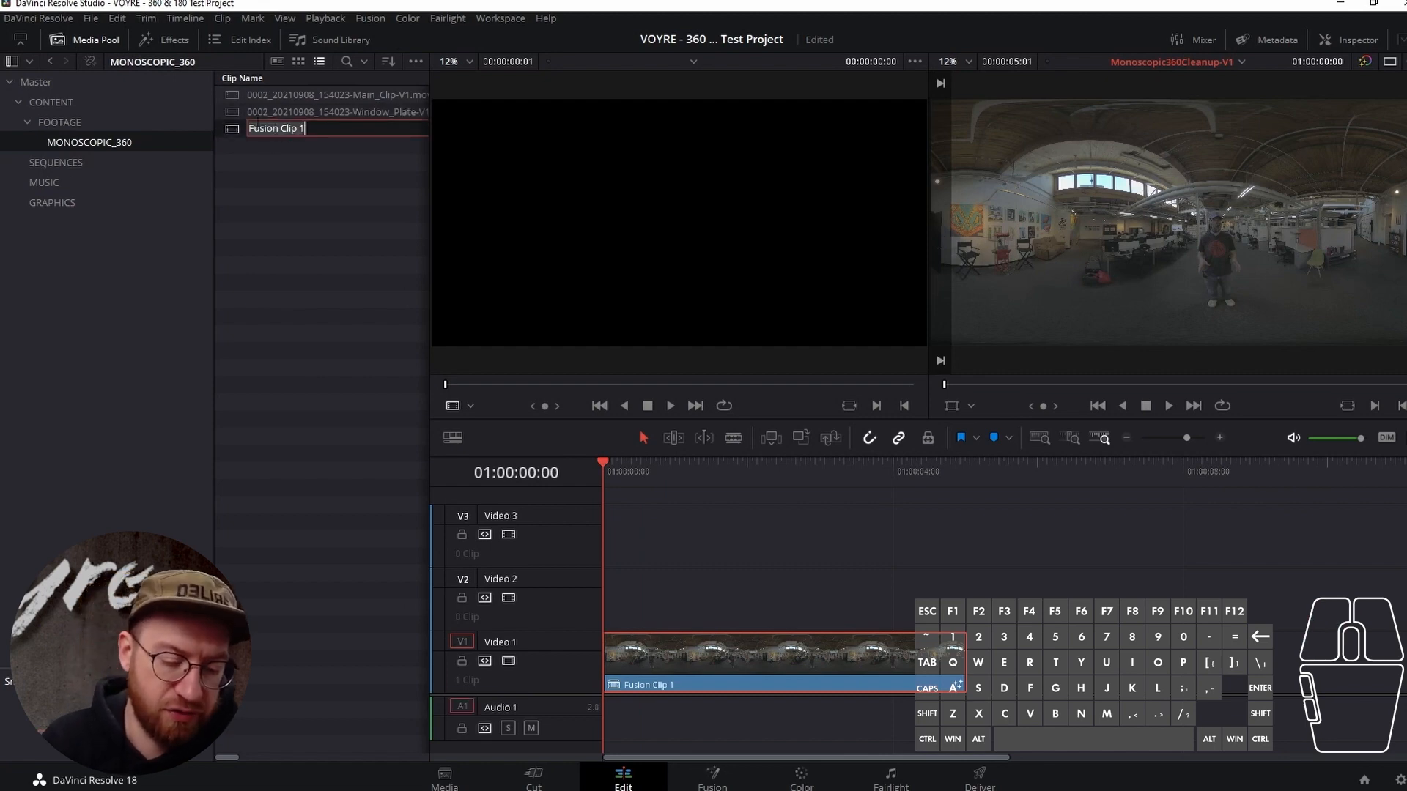
{"action": "type", "text": "MS"}
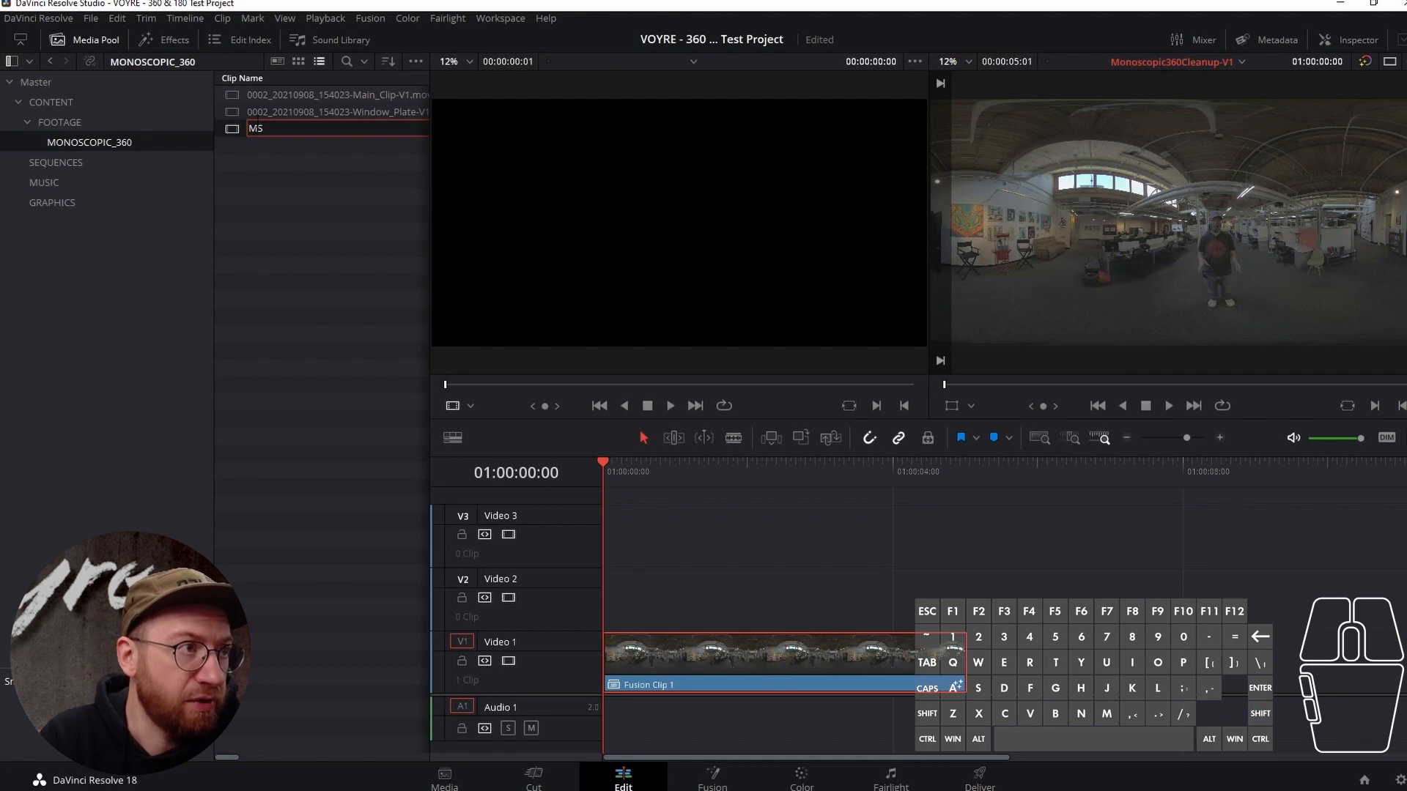
{"action": "type", "text": "_002"}
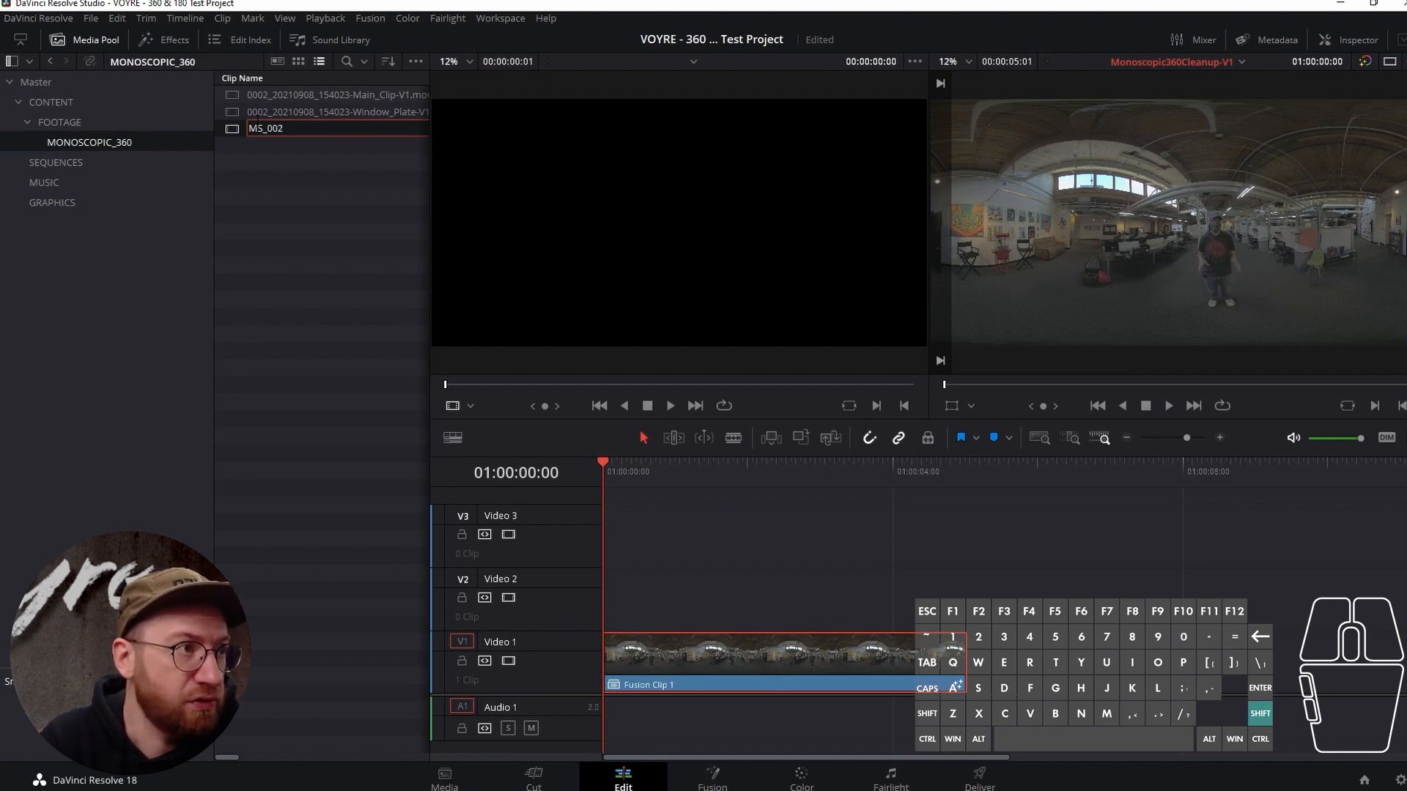
{"action": "key", "text": "BackSpace"}
{"action": "type", "text": "-"}
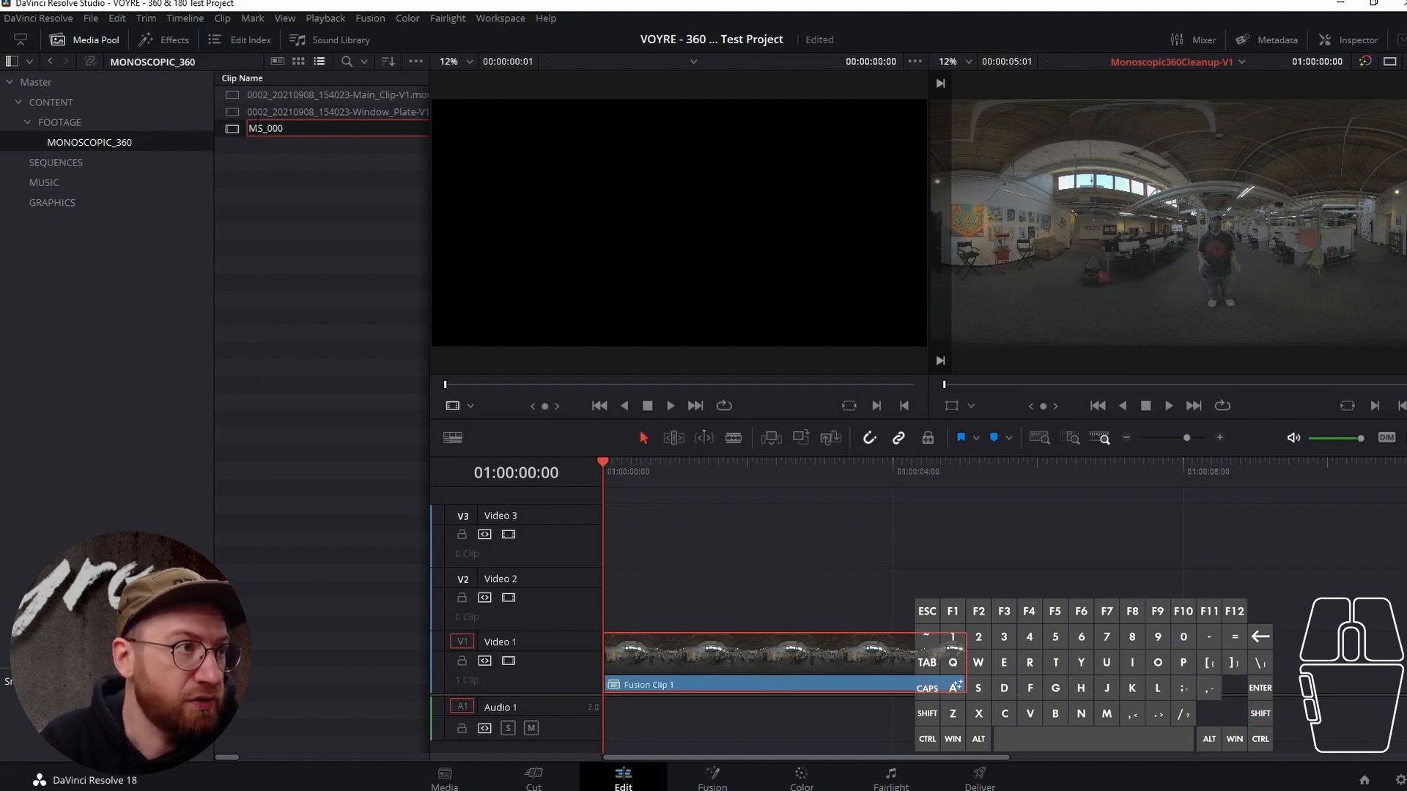
{"action": "type", "text": "2_"}
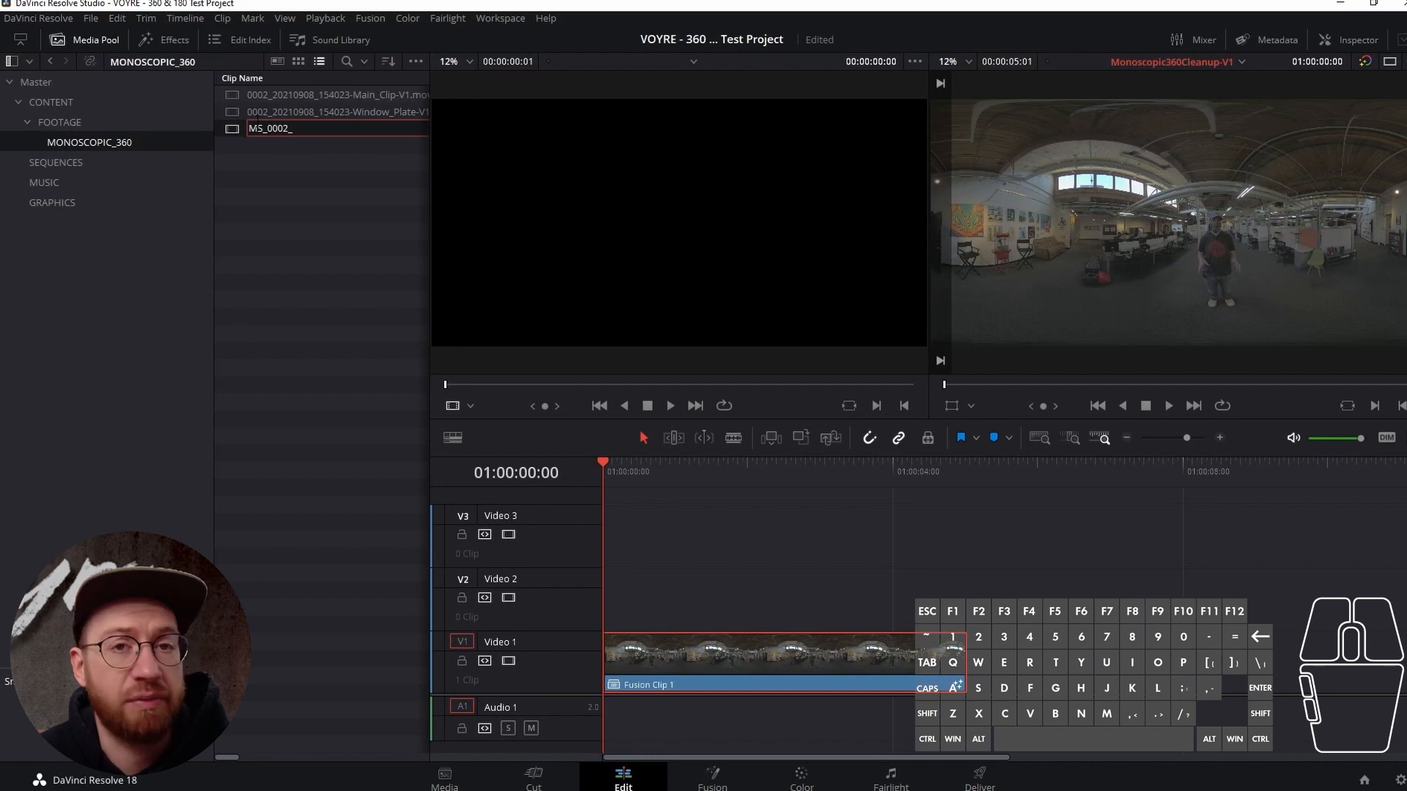
{"action": "type", "text": "20"}
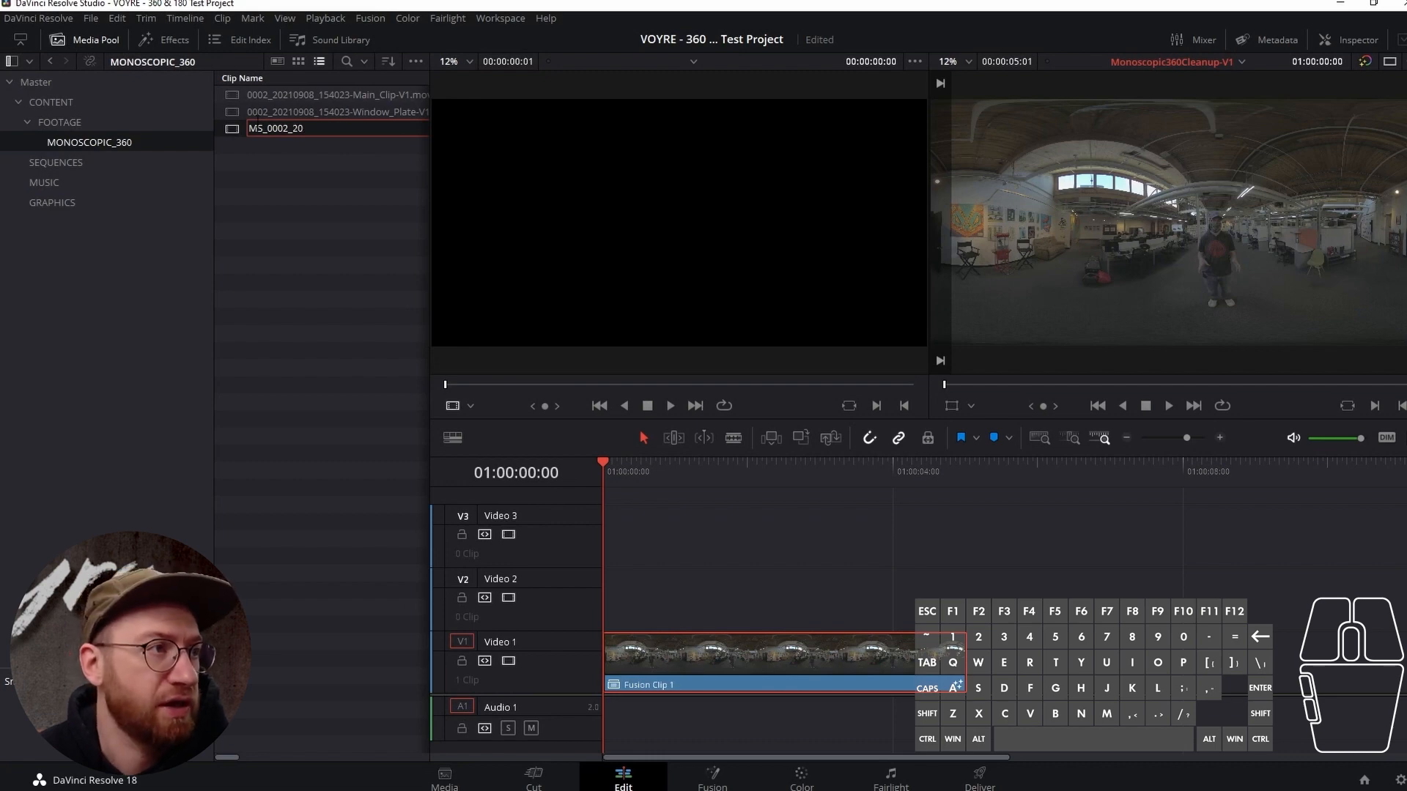
{"action": "type", "text": "21"}
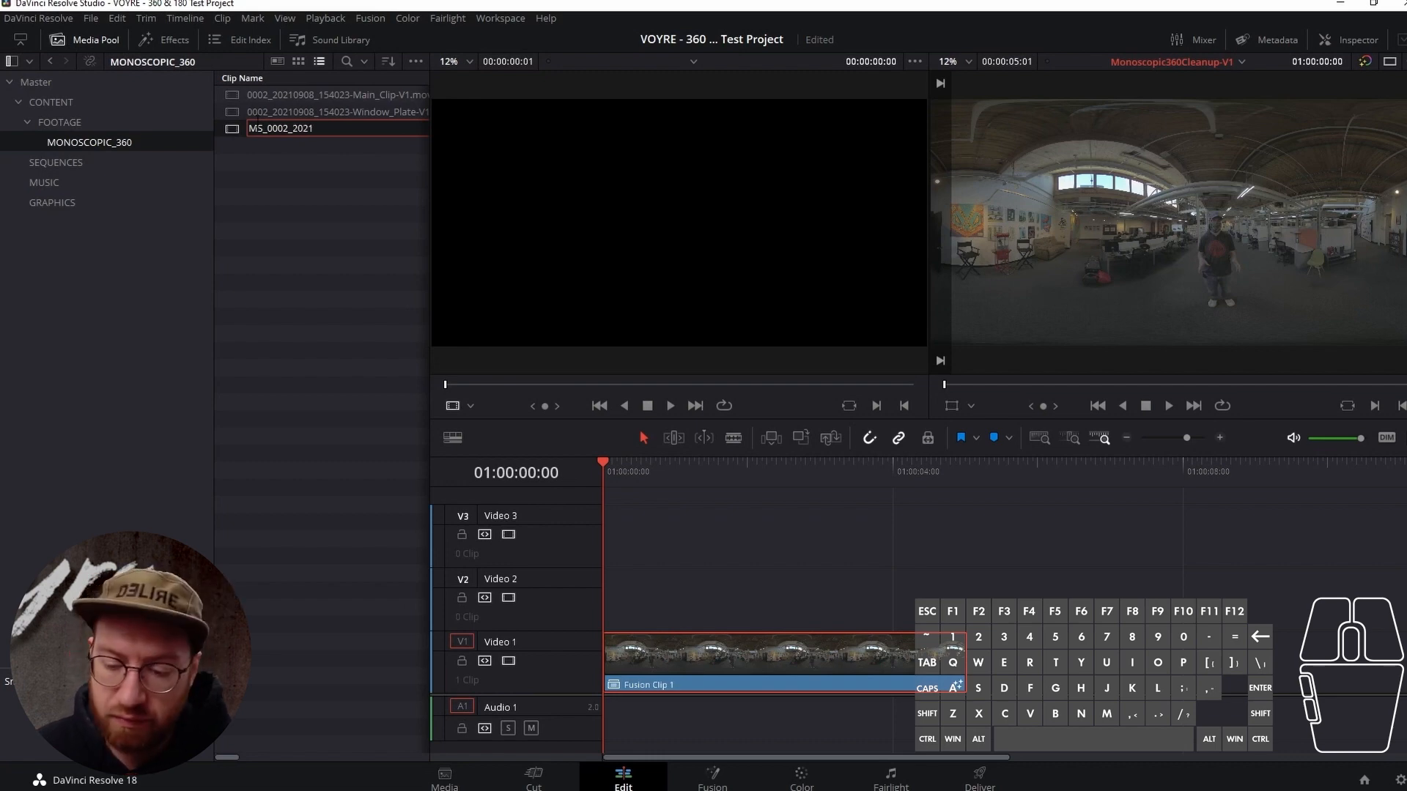
{"action": "type", "text": "09"}
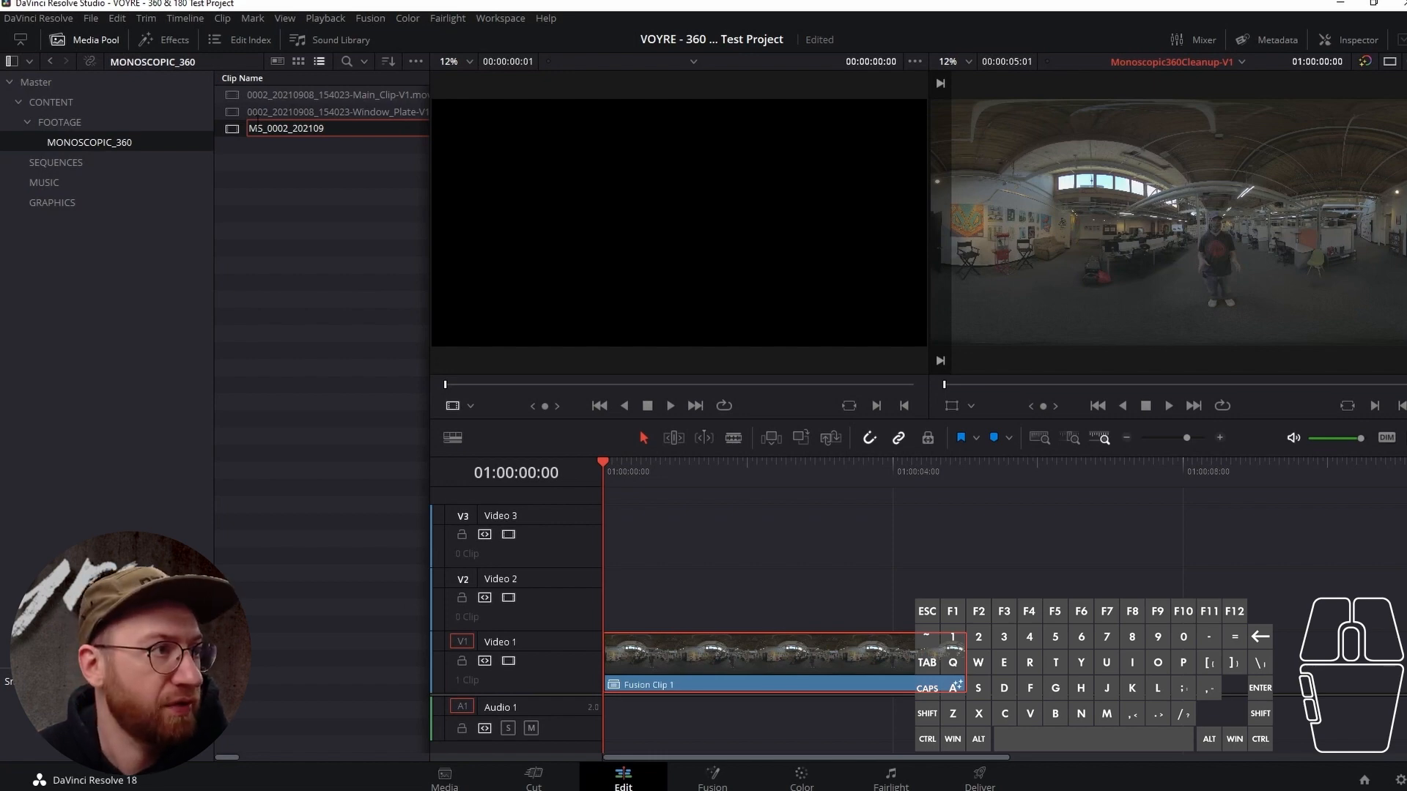
{"action": "type", "text": "08_"}
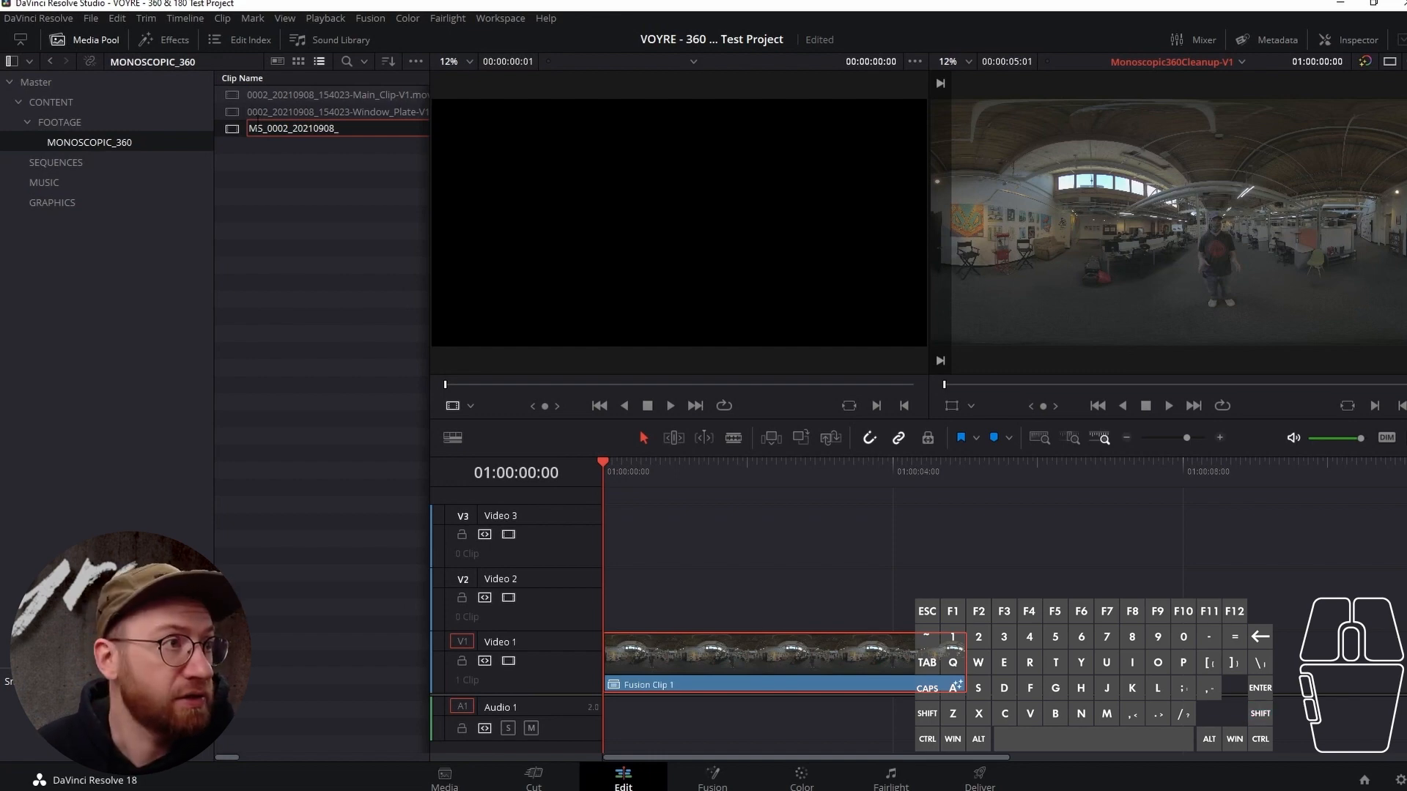
{"action": "type", "text": "154023"}
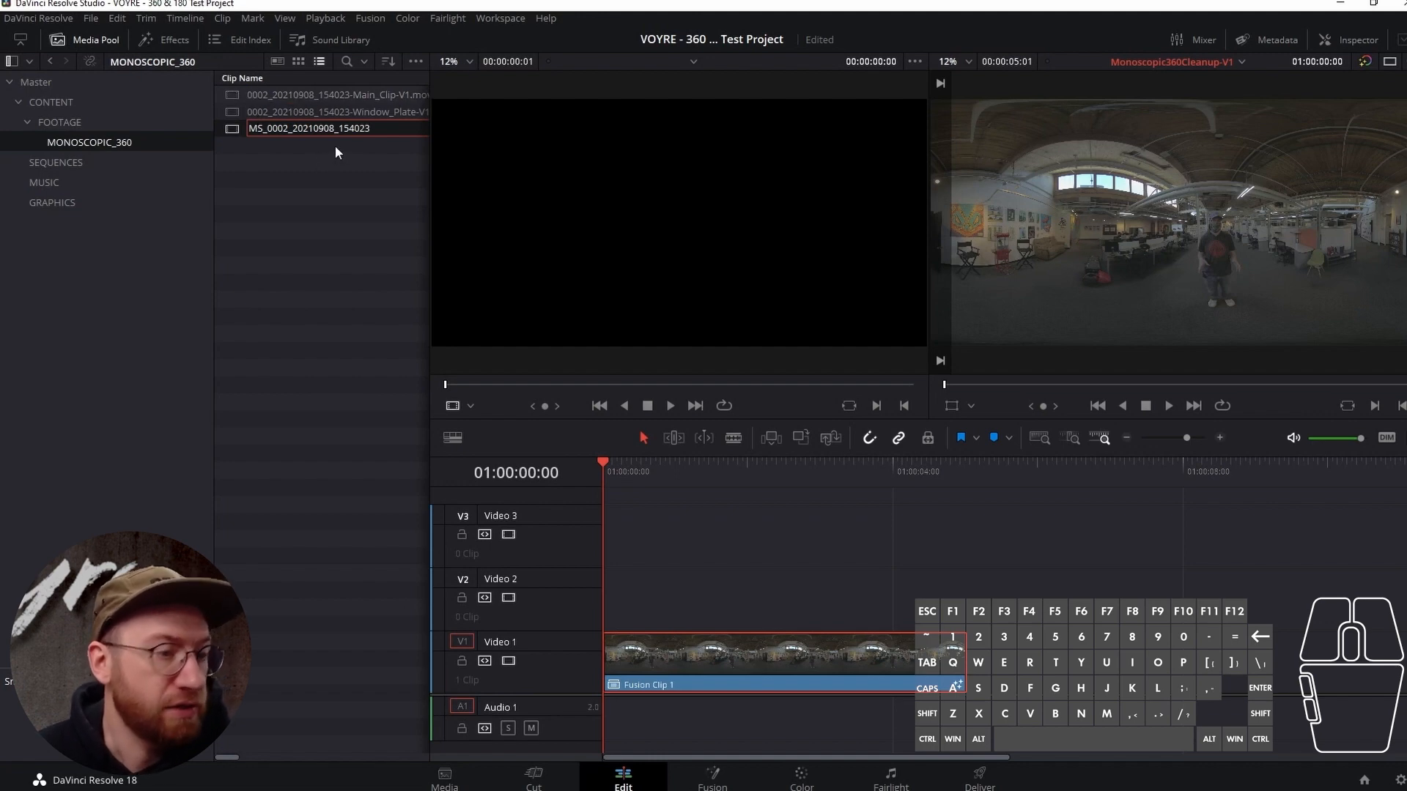
{"action": "type", "text": "-V1"}
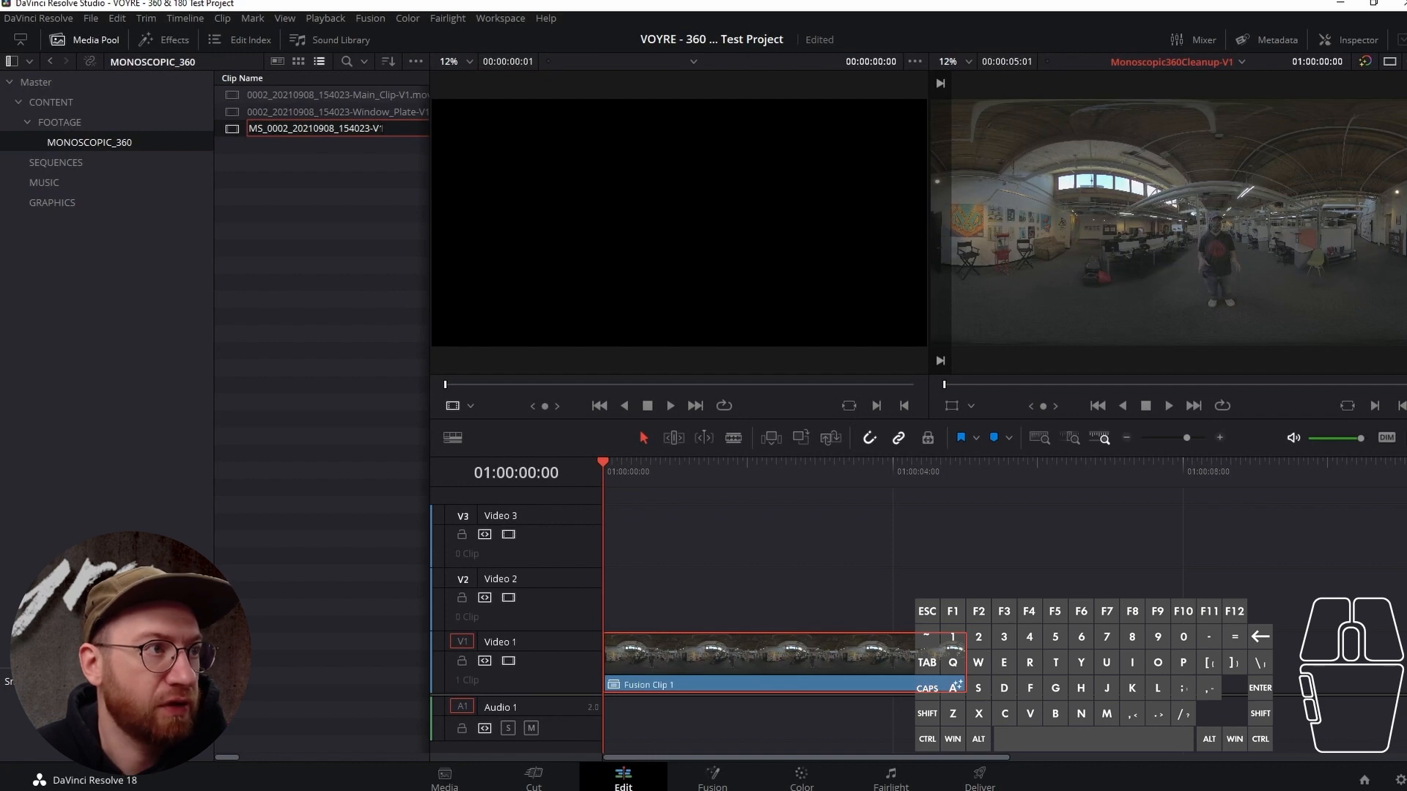
{"action": "left_click", "coordinate": [287, 148]}
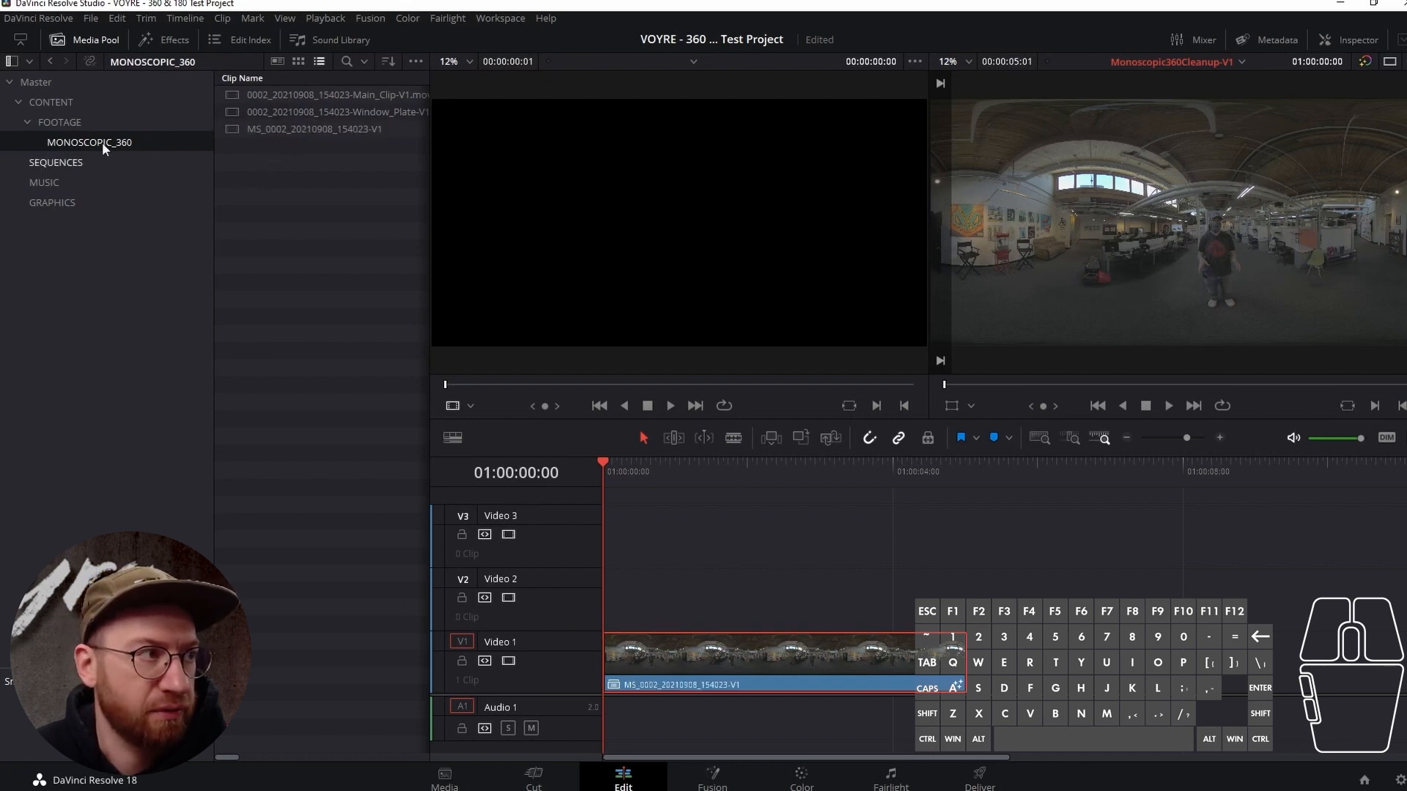
Create a new bin named FUSION_CLIPS inside the FOOTAGE bin.
{"action": "left_click", "coordinate": [78, 124]}
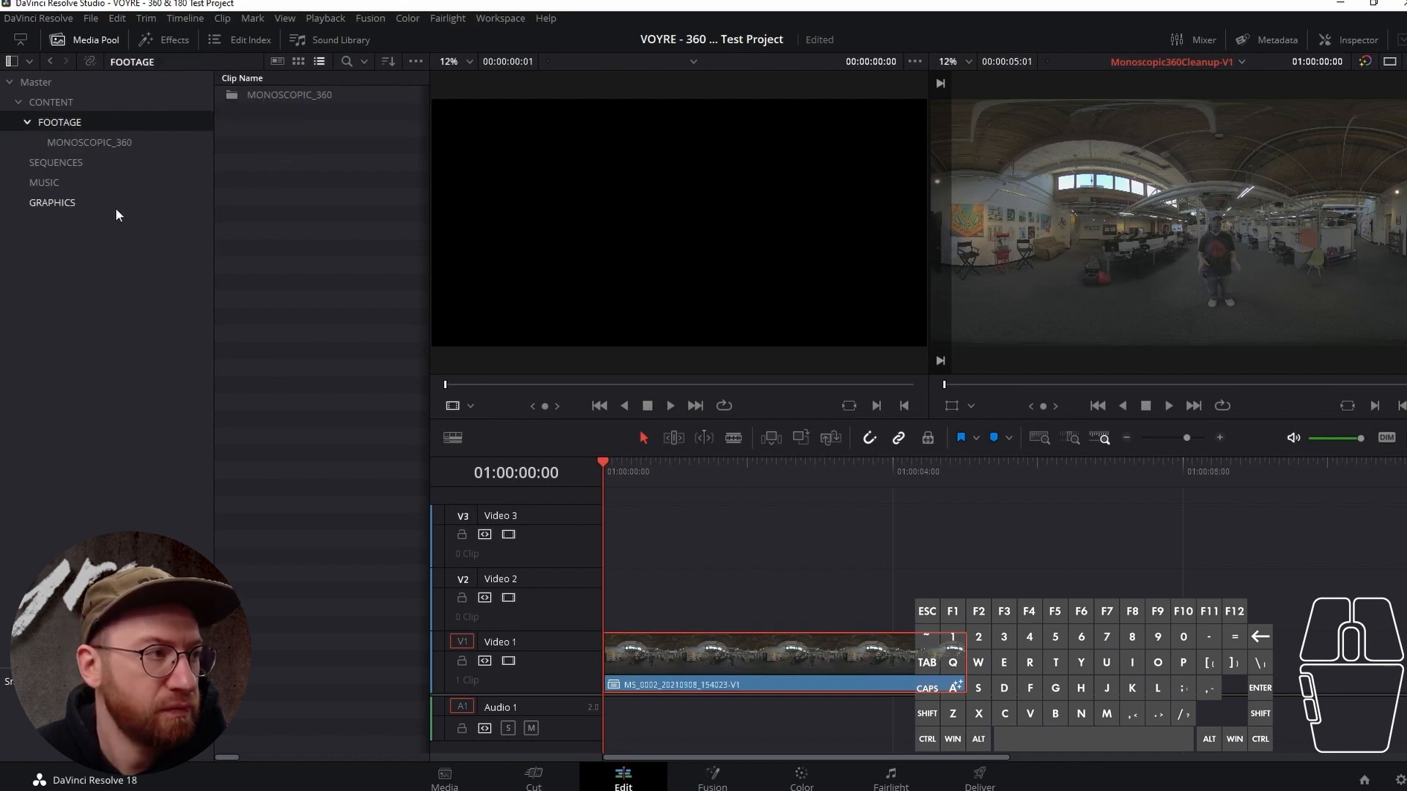
{"action": "right_click", "coordinate": [263, 194]}
{"action": "left_click", "coordinate": [332, 276]}
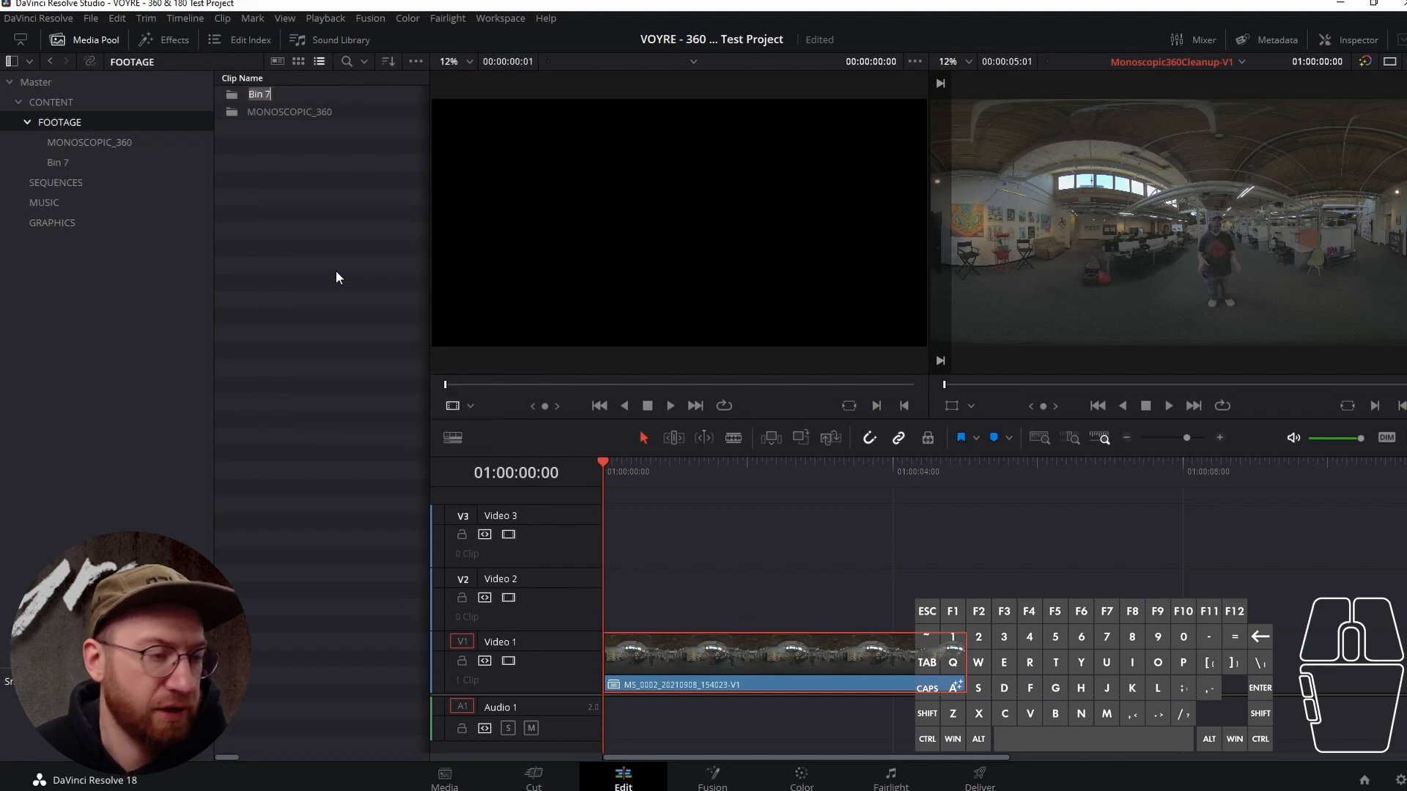
{"action": "type", "text": "FUSION"}
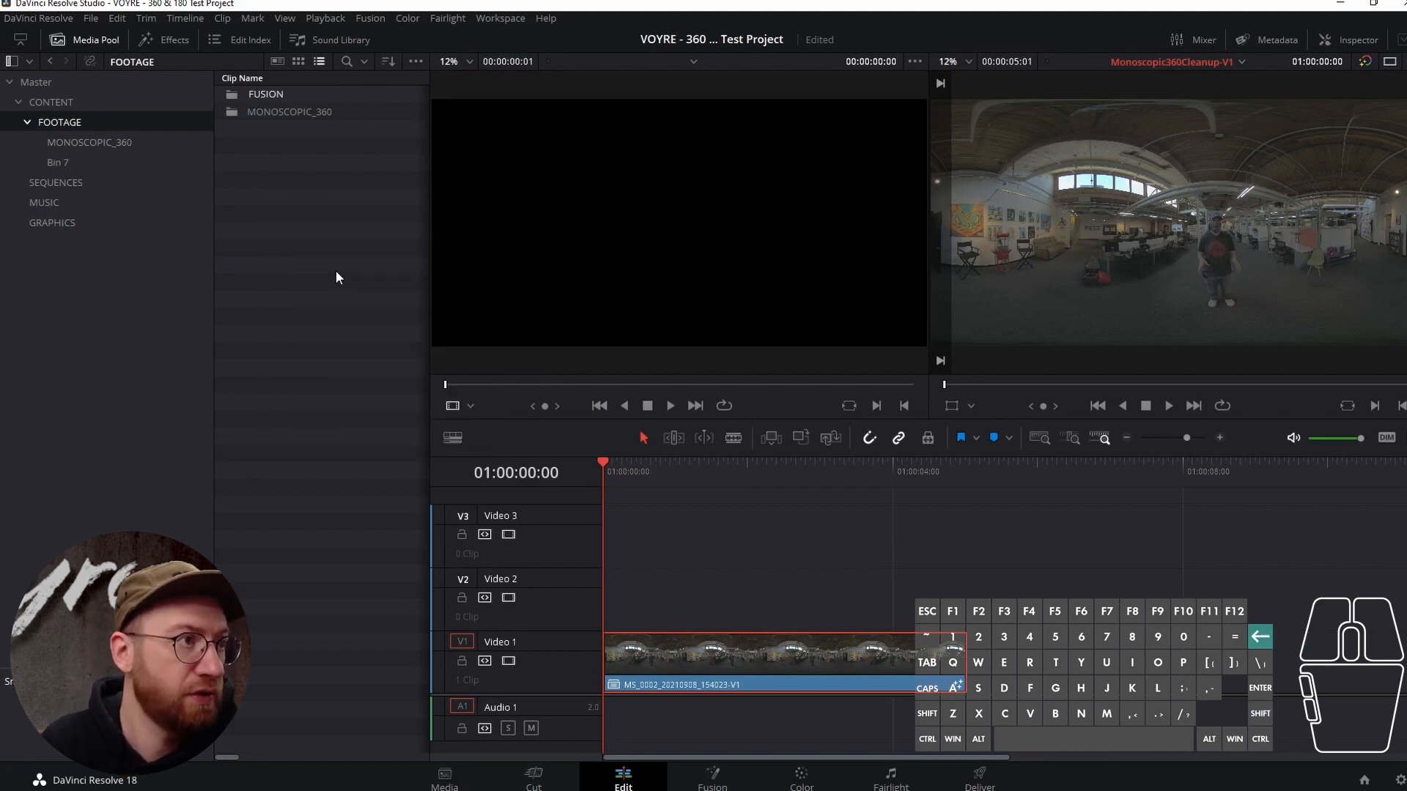
{"action": "type", "text": "_C"}
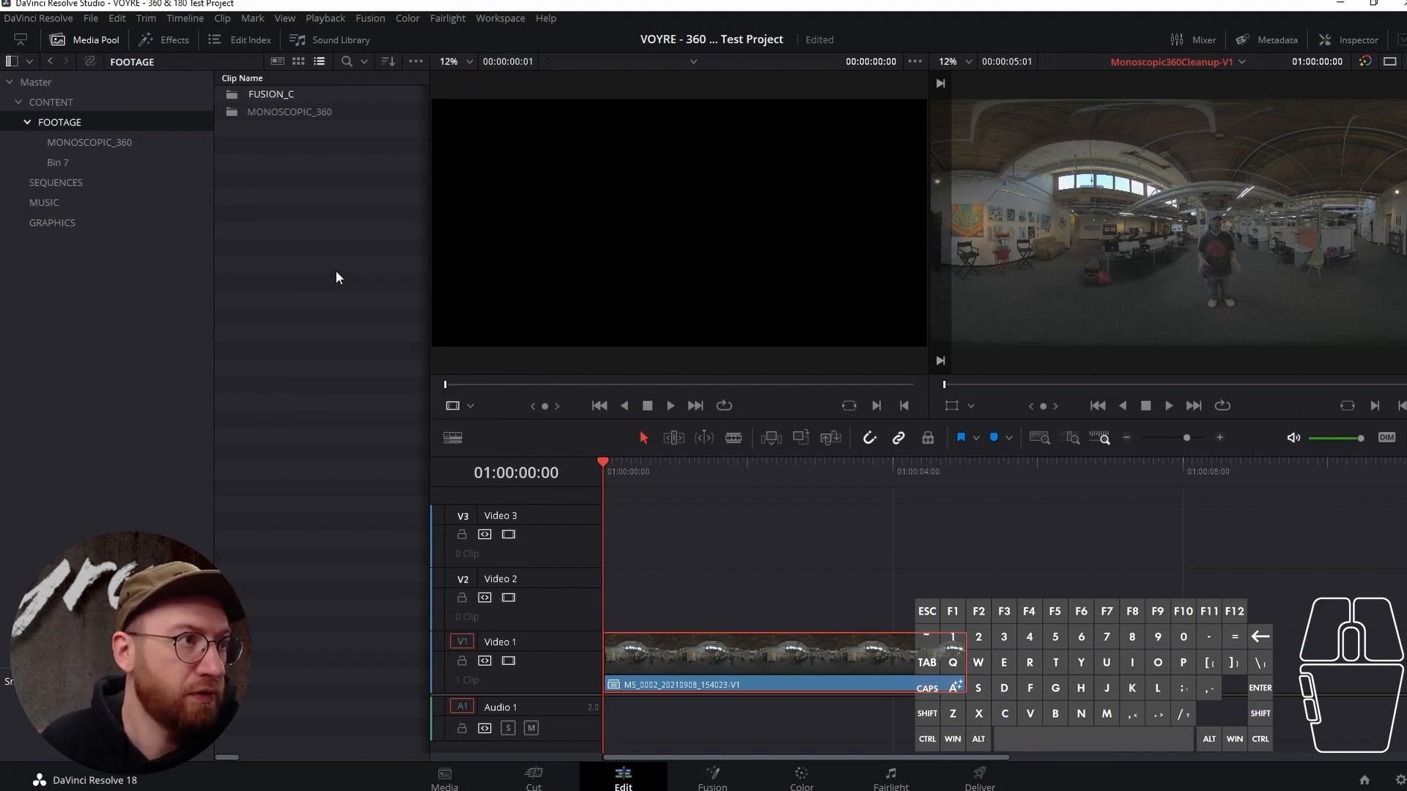
{"action": "type", "text": "LIPS"}
{"action": "key", "text": "Return"}
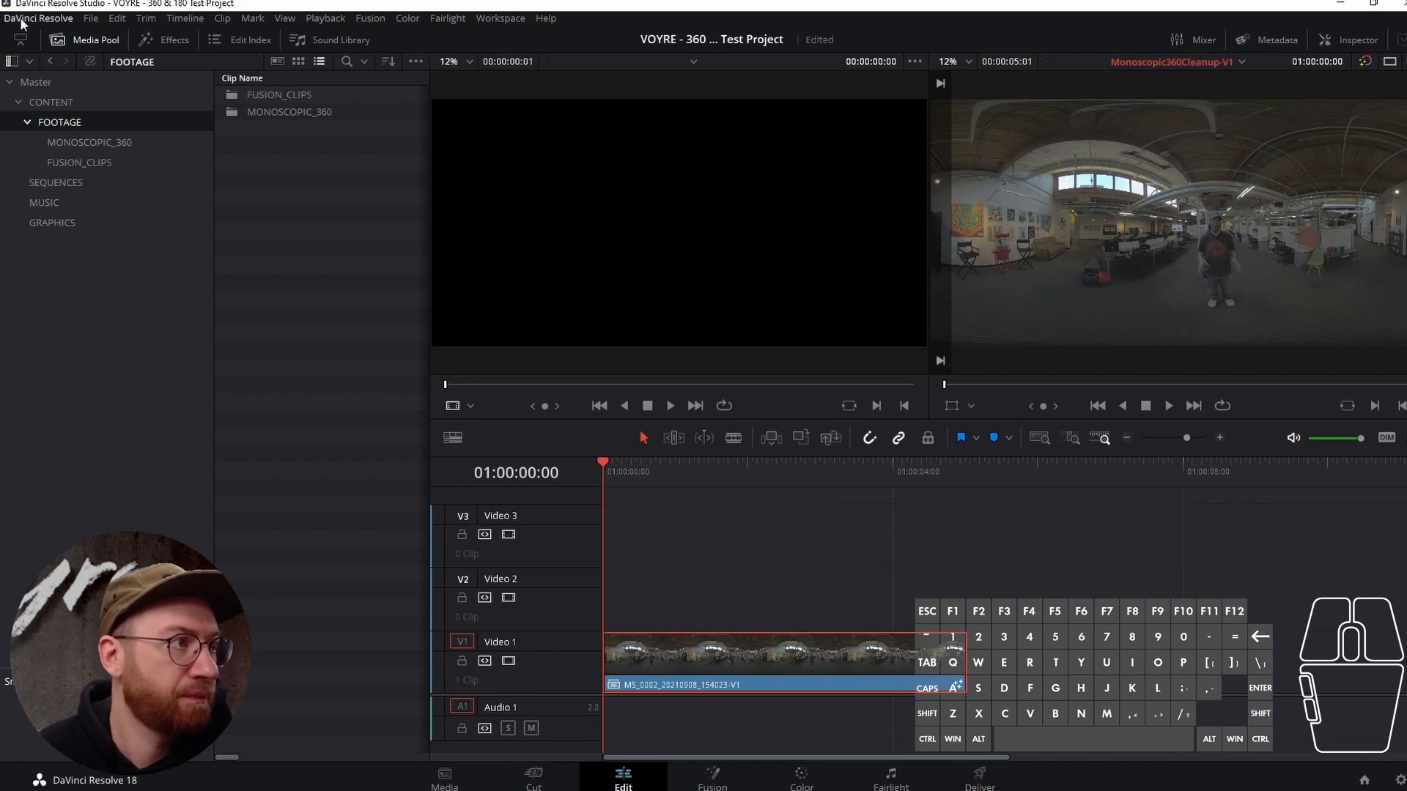
Move MS_0002_20210908_154023-V1 from the MONOSCOPIC_360 bin into FUSION_CLIPS and open that bin.
{"action": "left_click", "coordinate": [89, 142]}
{"action": "left_click_drag", "start_coordinate": [315, 129], "coordinate": [91, 159]}
{"action": "left_click", "coordinate": [87, 162]}
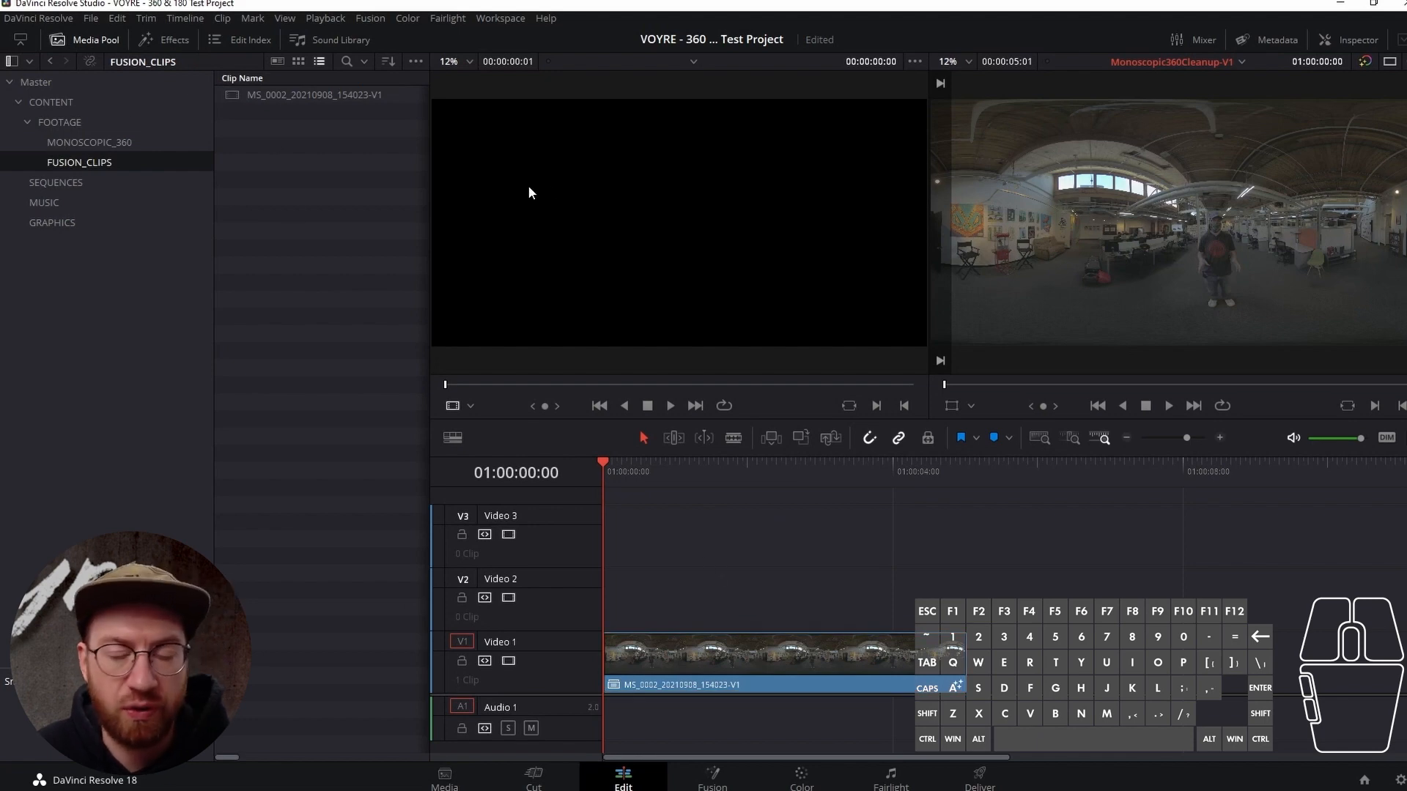
Open the timeline's Fusion clip in the Fusion page and enlarge the node editor area.
{"action": "left_click", "coordinate": [786, 654]}
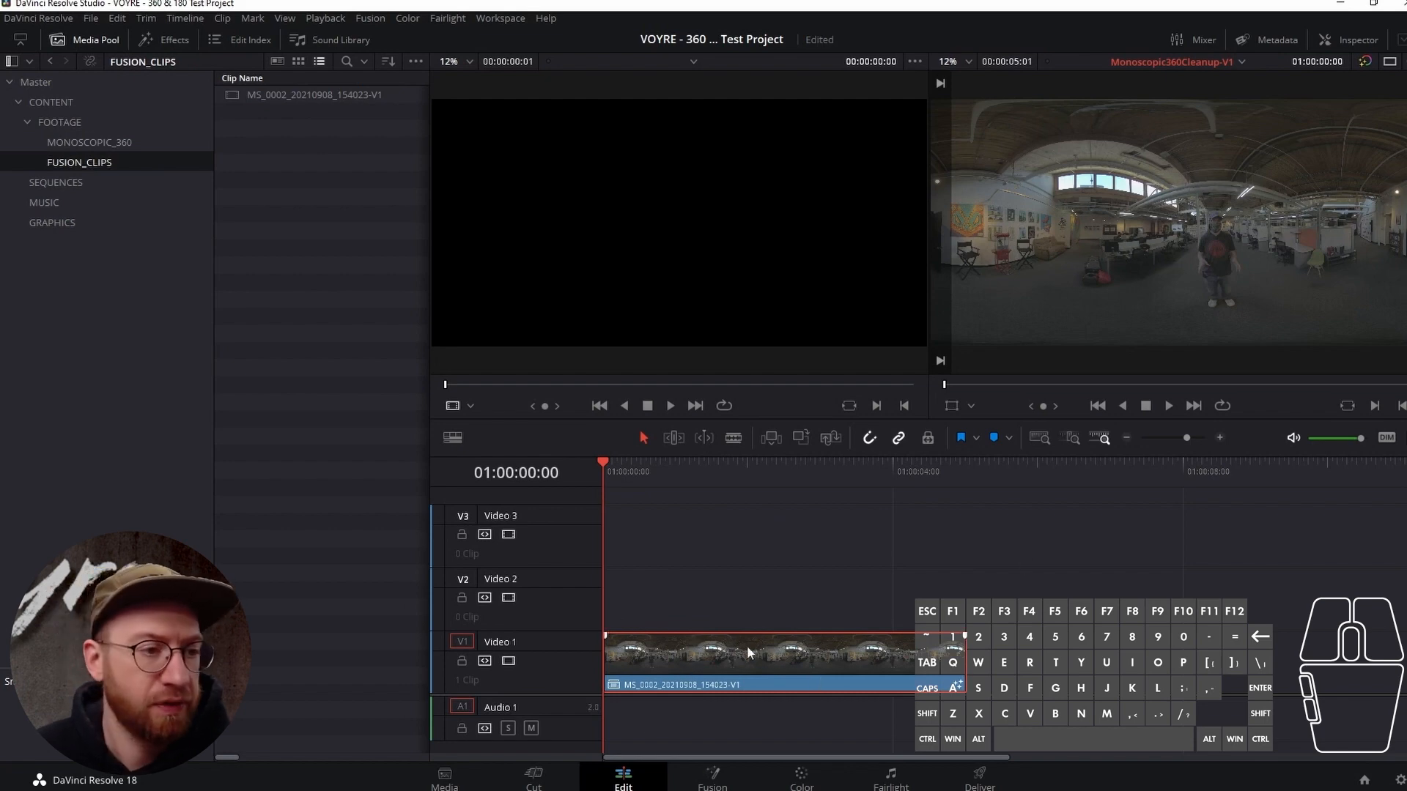
{"action": "right_click", "coordinate": [701, 660]}
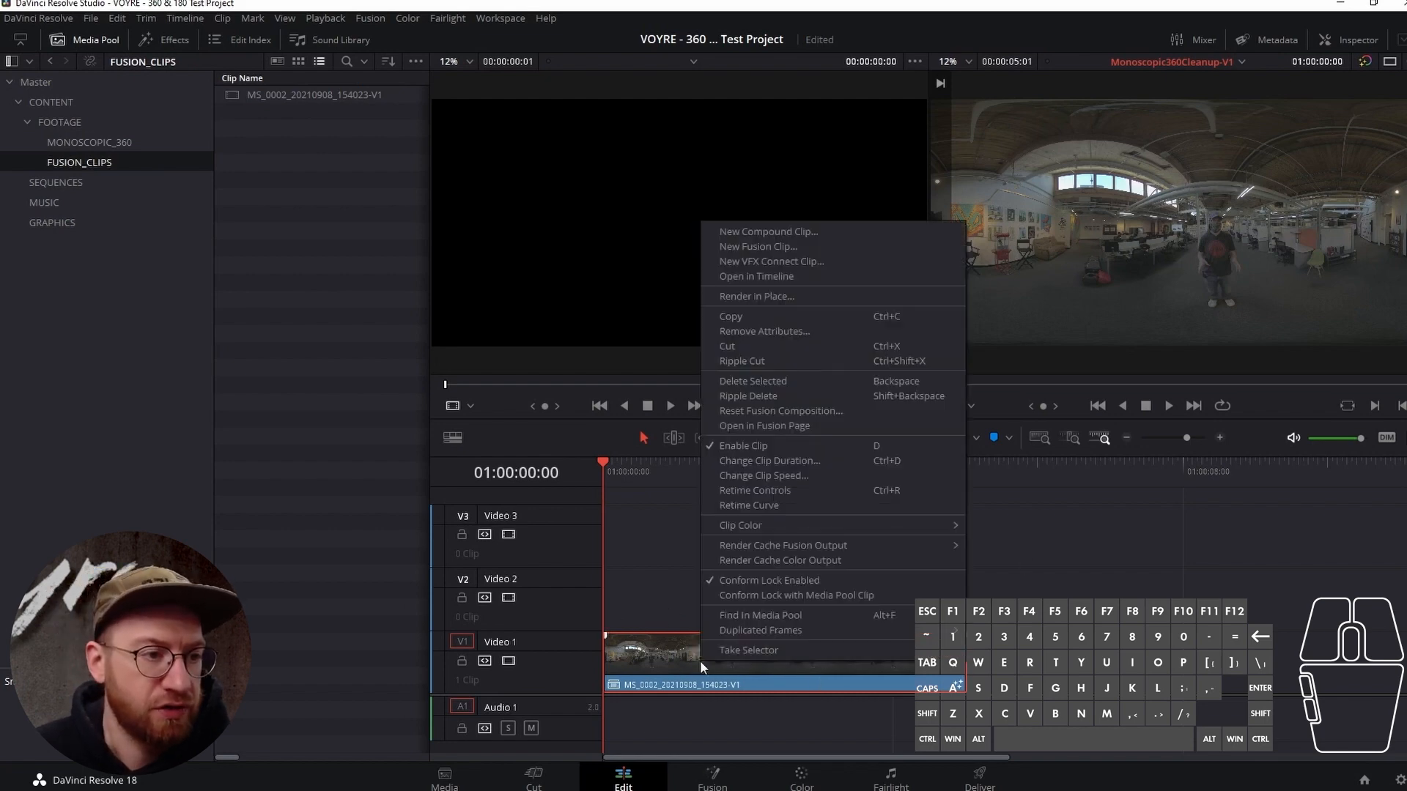
{"action": "left_click", "coordinate": [879, 424]}
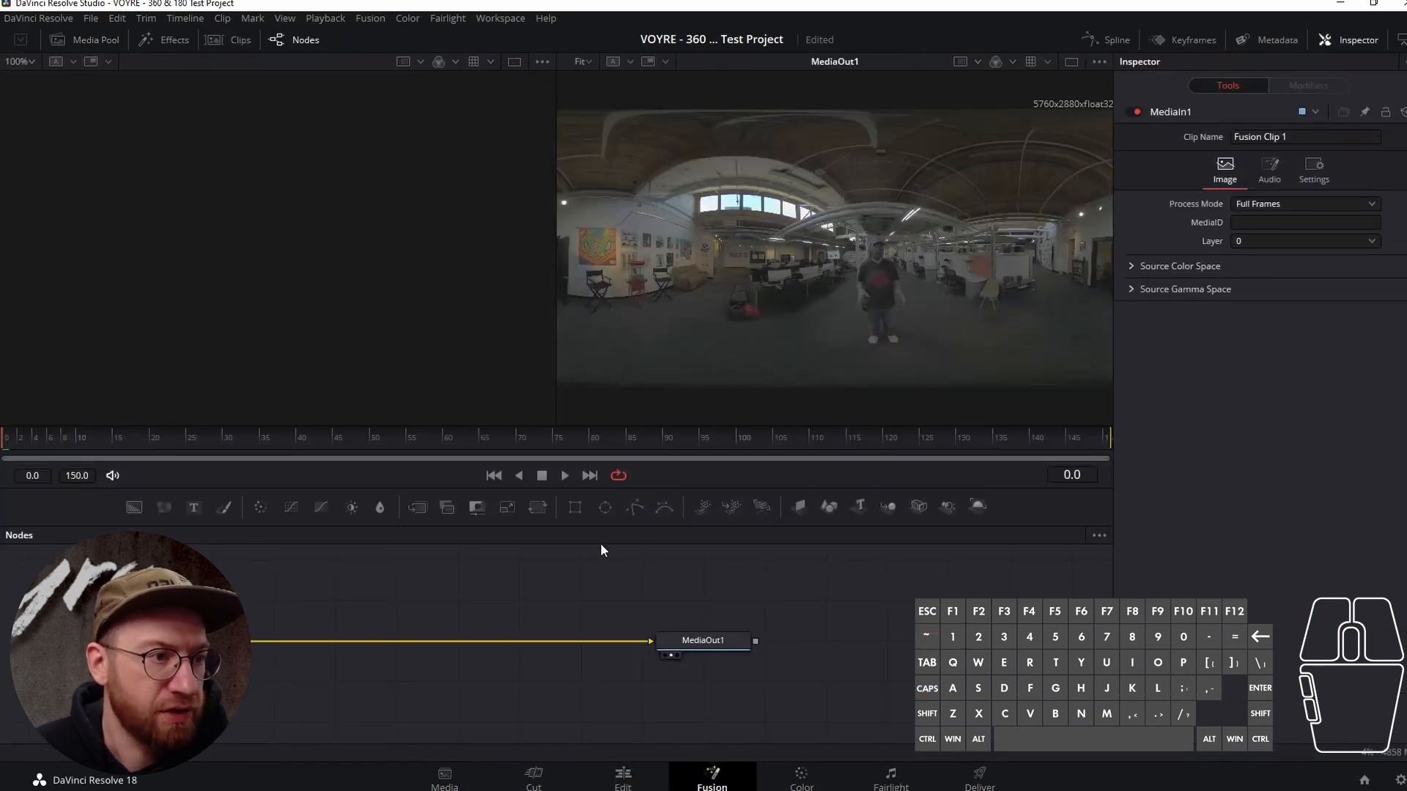
{"action": "left_click_drag", "start_coordinate": [600, 527], "coordinate": [594, 431]}
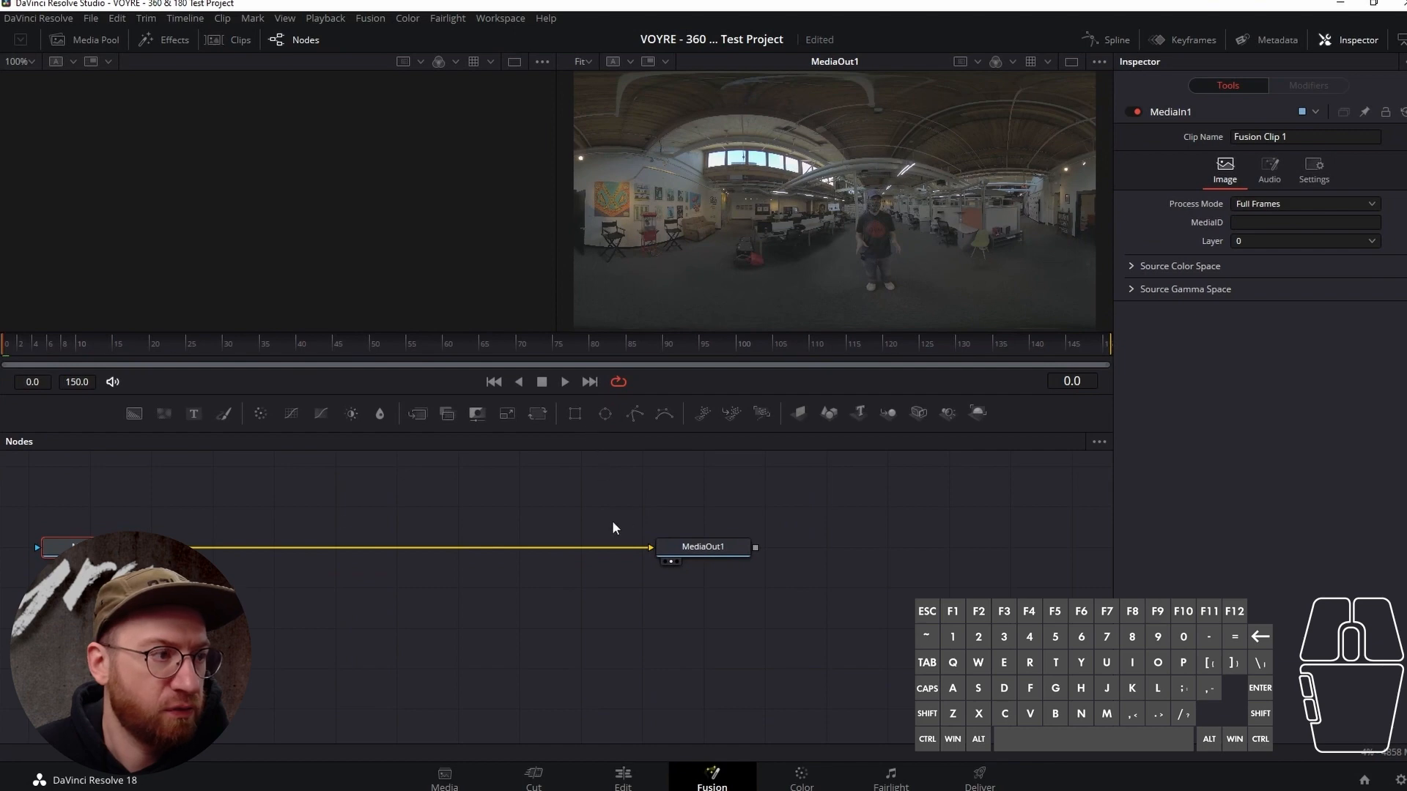
Display MediaOut1 in the empty first viewer, toggling it off and on and leaving it shown.
{"action": "left_click", "coordinate": [705, 551]}
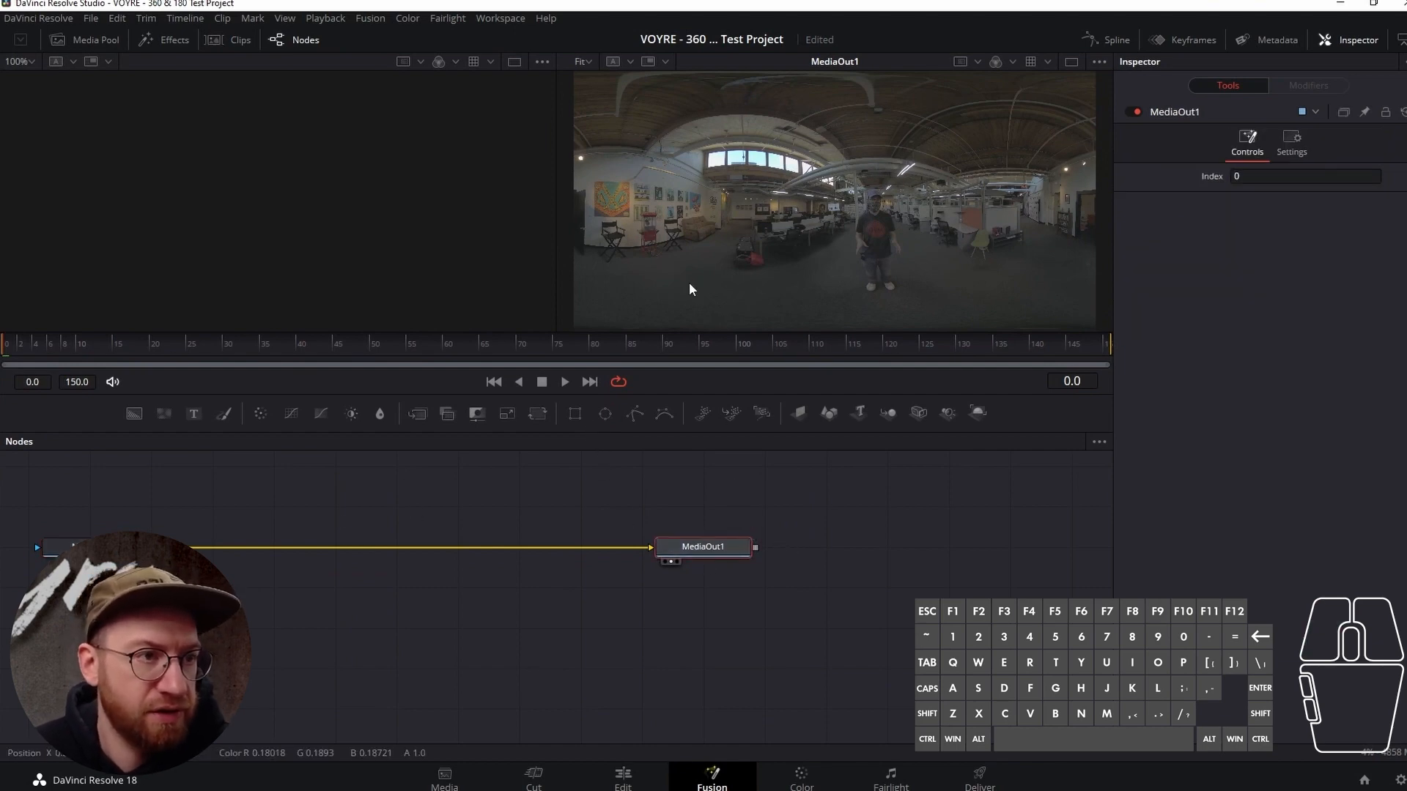
{"action": "key", "text": "1"}
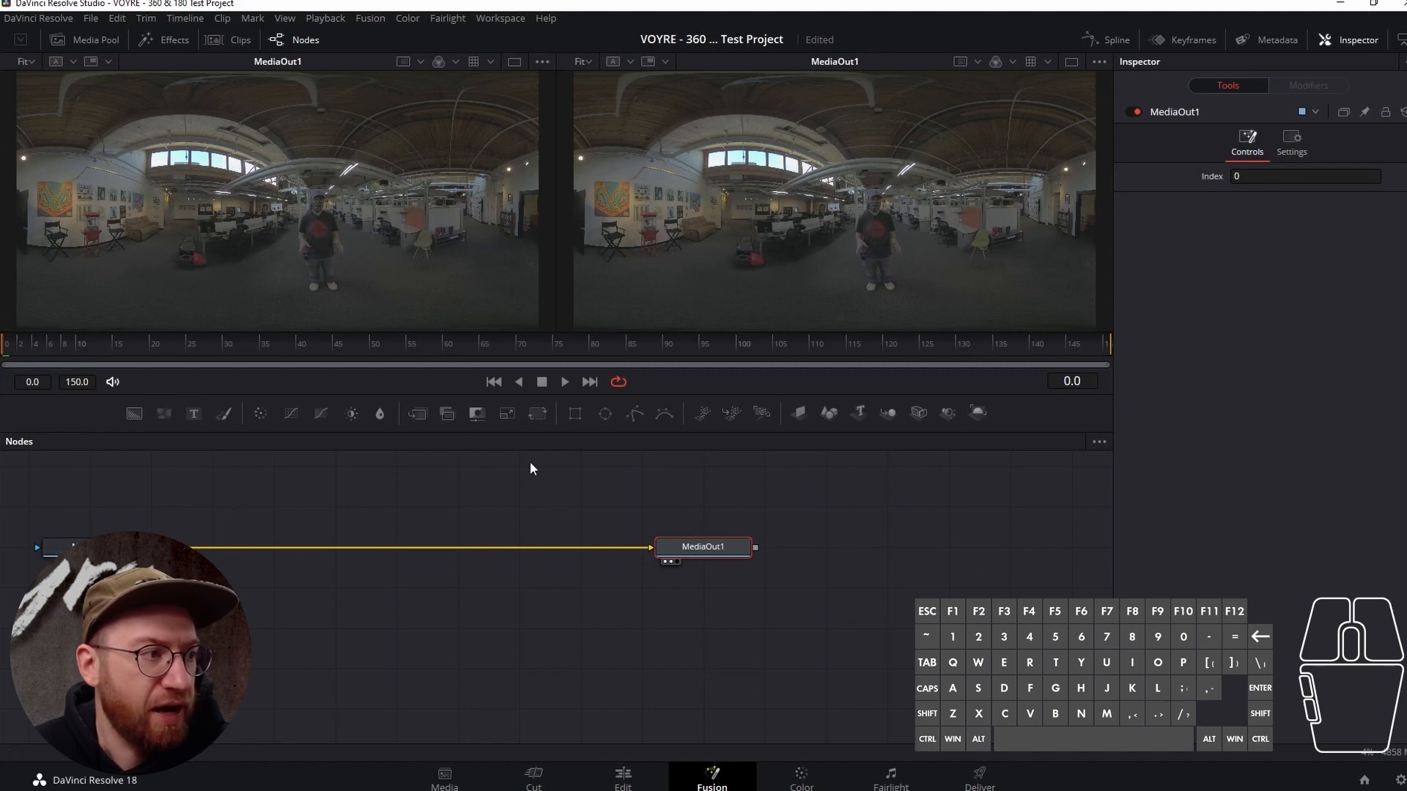
{"action": "key", "text": "1"}
{"action": "key", "text": "1"}
{"action": "key", "text": "1"}
{"action": "key", "text": "1"}
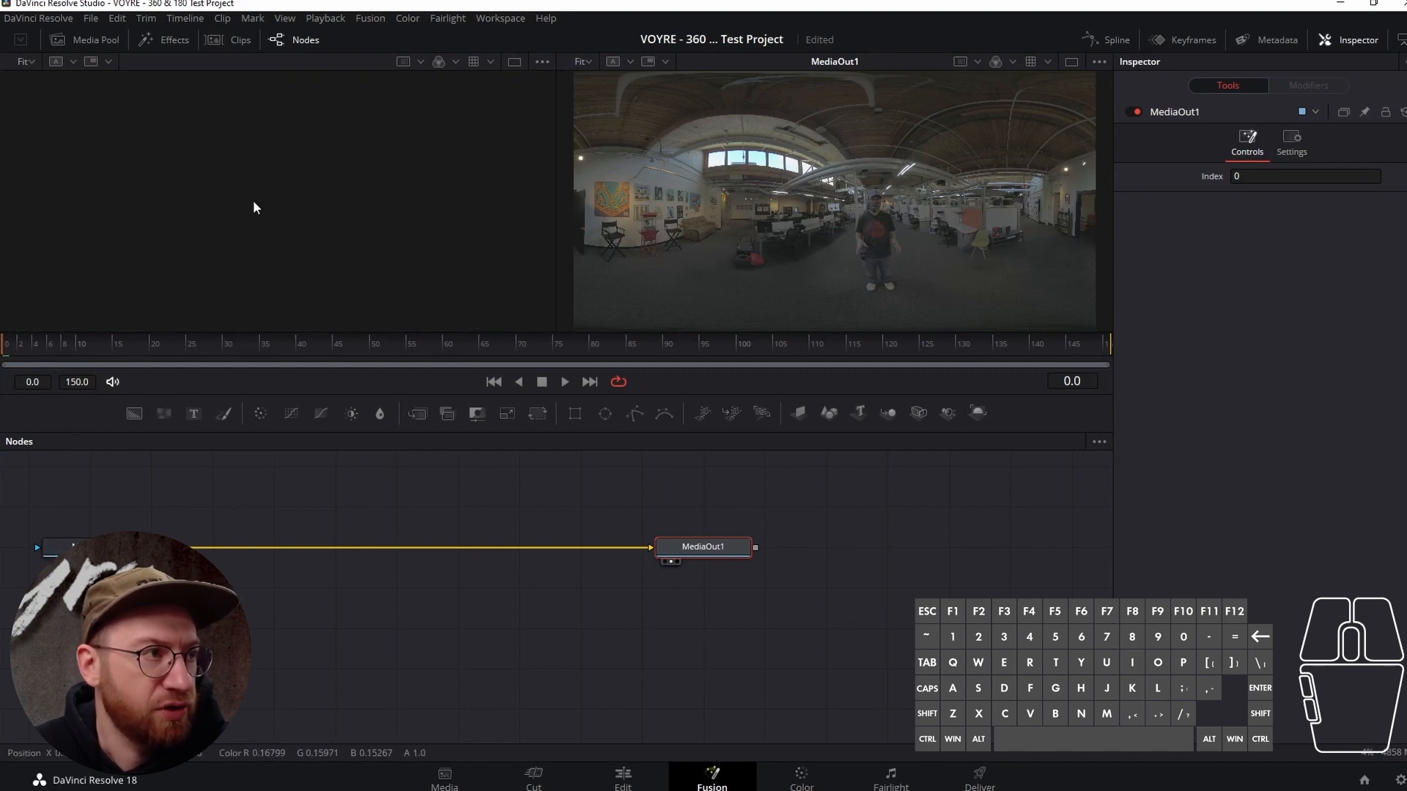
{"action": "key", "text": "1"}
{"action": "key", "text": "1"}
{"action": "key", "text": "1"}
{"action": "key", "text": "1"}
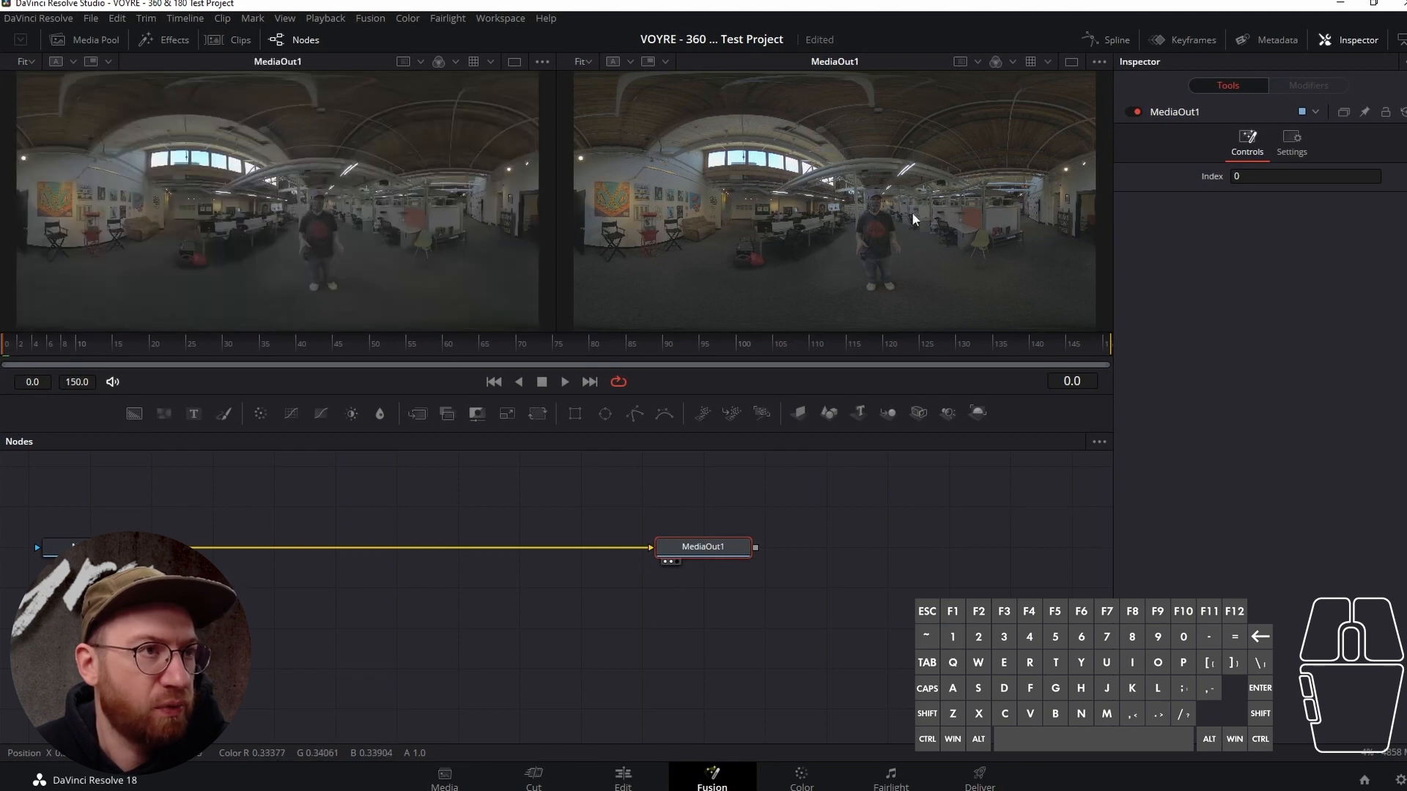
Toggle MediaOut1 off and on in the second viewer, leaving it shown in both viewers.
{"action": "key", "text": "2"}
{"action": "key", "text": "2"}
{"action": "key", "text": "2"}
{"action": "key", "text": "2"}
{"action": "key", "text": "2"}
{"action": "key", "text": "2"}
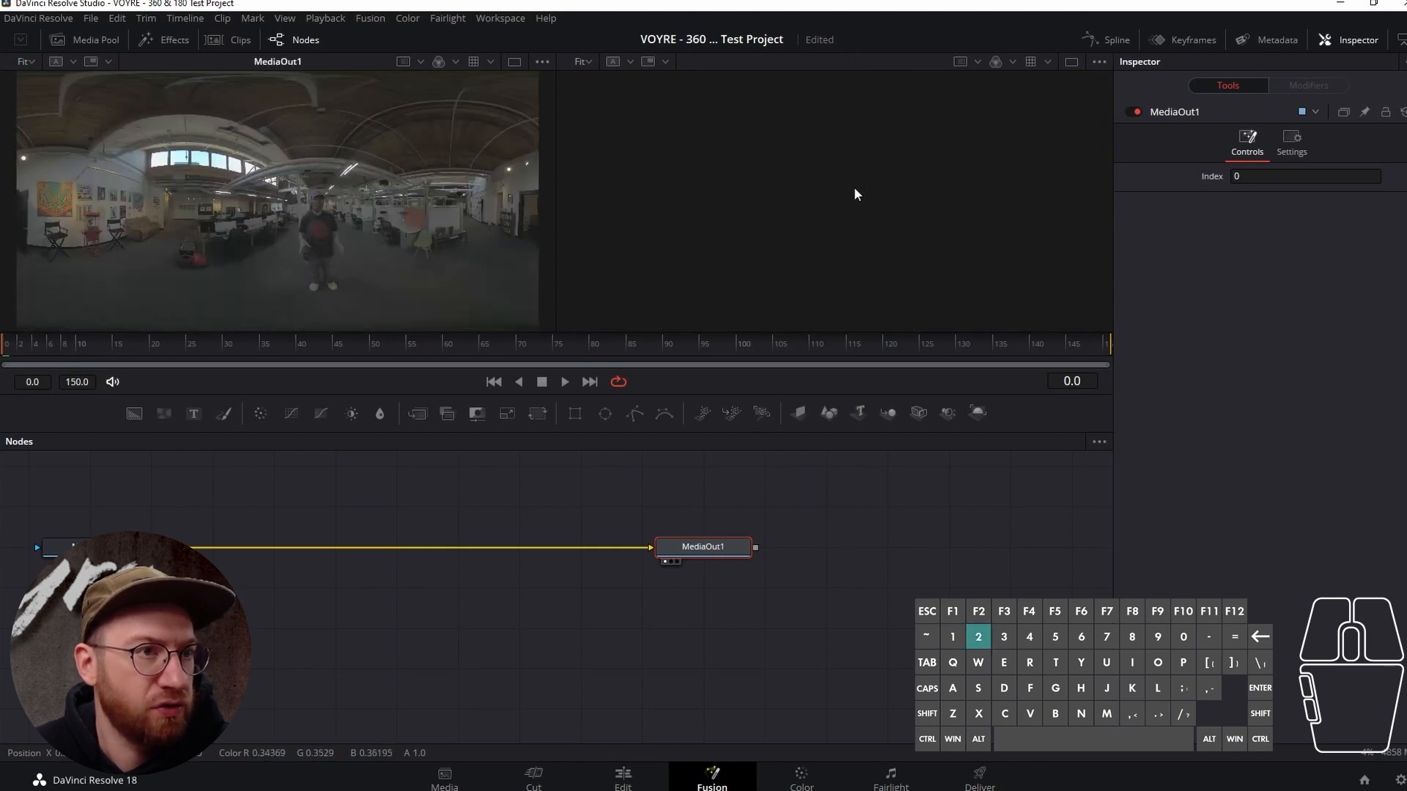
{"action": "mouse_move", "coordinate": [715, 544]}
{"action": "left_mouse_down"}
{"action": "mouse_move", "coordinate": [704, 567]}
{"action": "mouse_move", "coordinate": [711, 551]}
{"action": "left_mouse_up"}
{"action": "key", "text": "2"}
{"action": "key", "text": "2"}
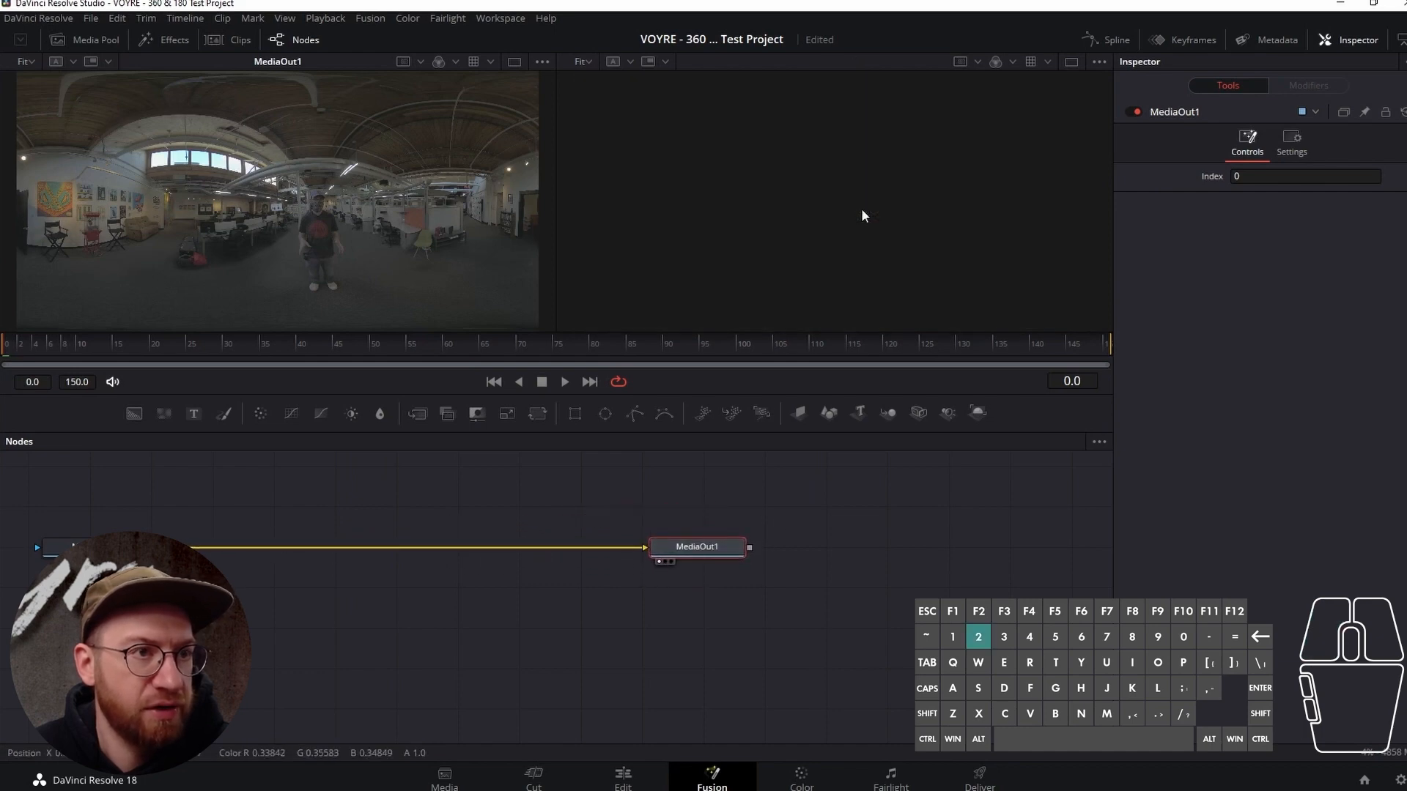
{"action": "right_click", "coordinate": [864, 215]}
{"action": "left_click", "coordinate": [668, 561]}
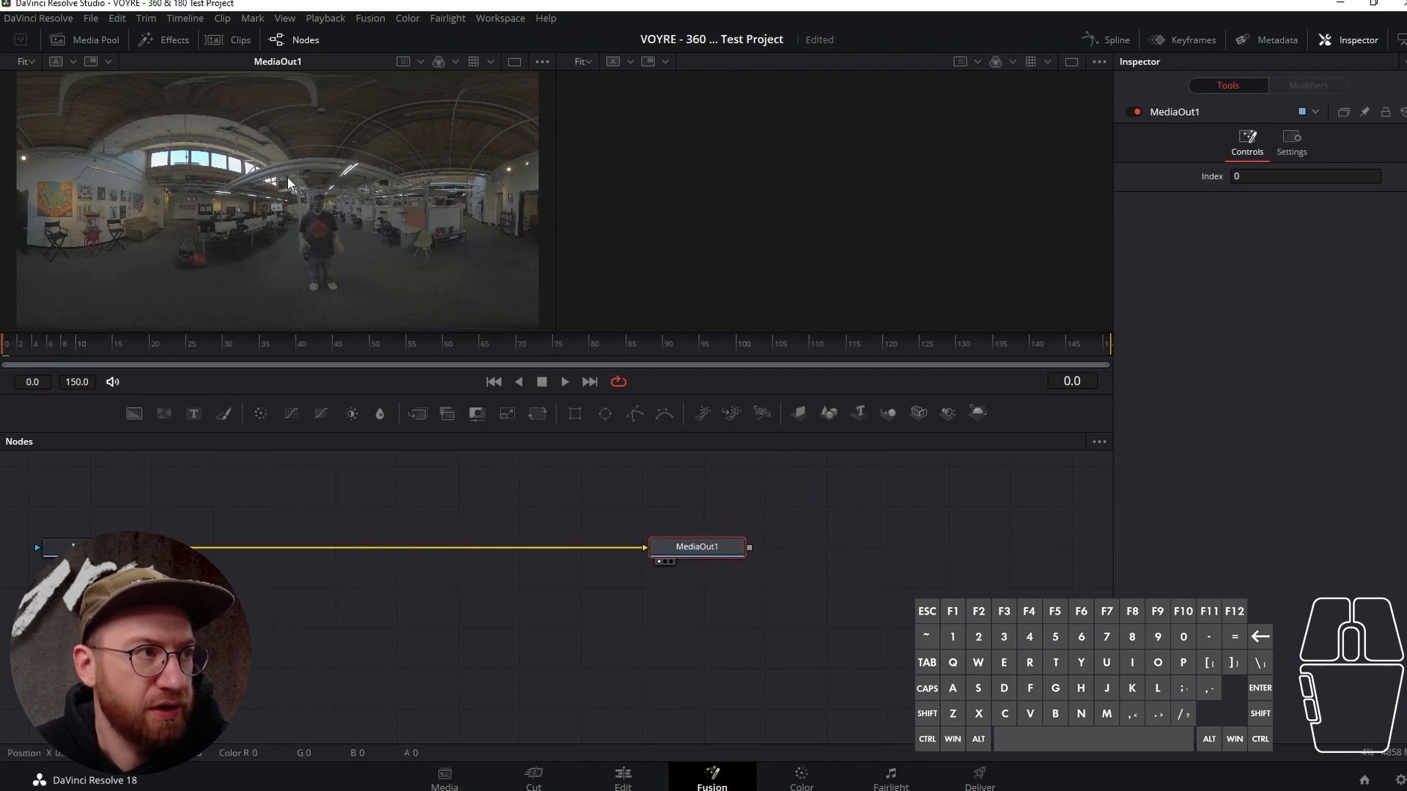
{"action": "key", "text": "2"}
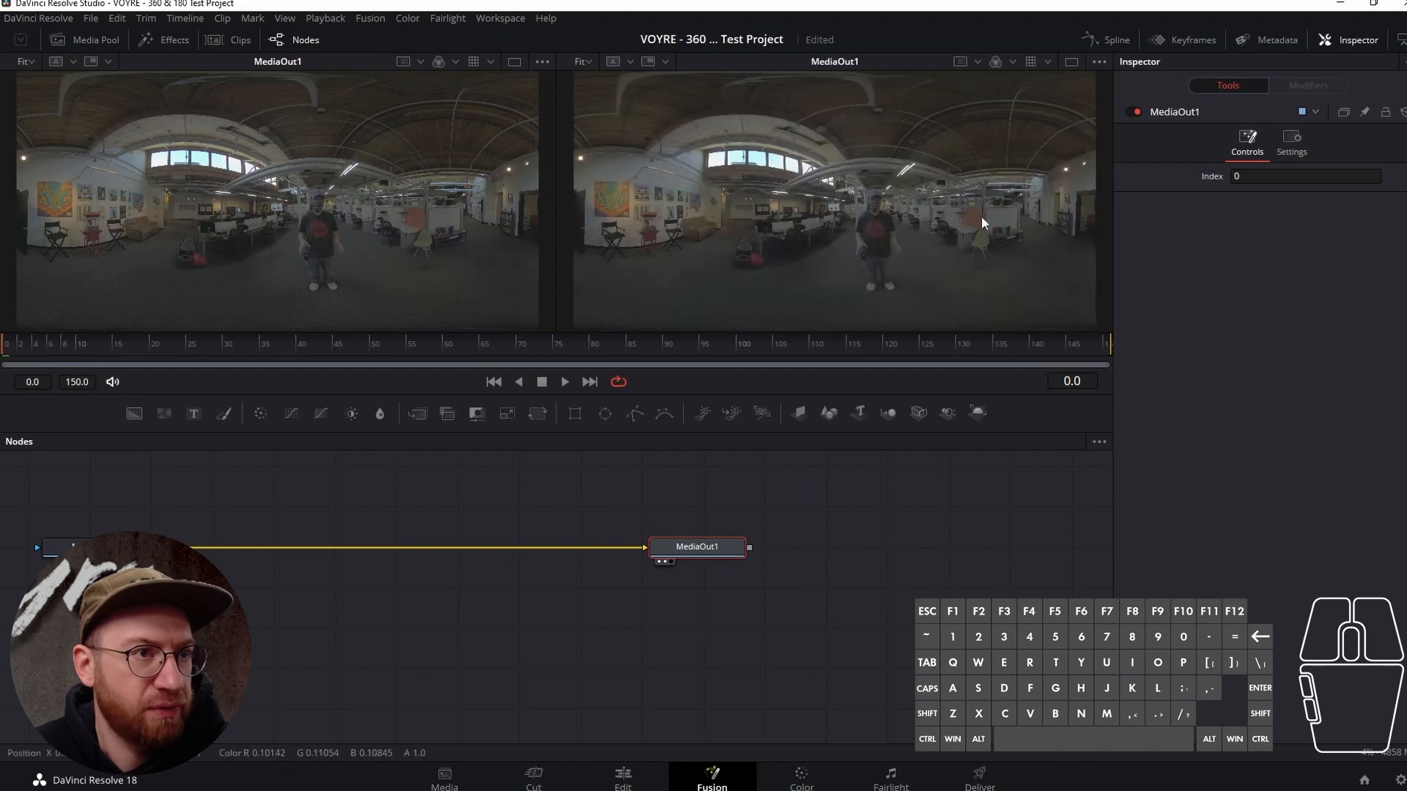